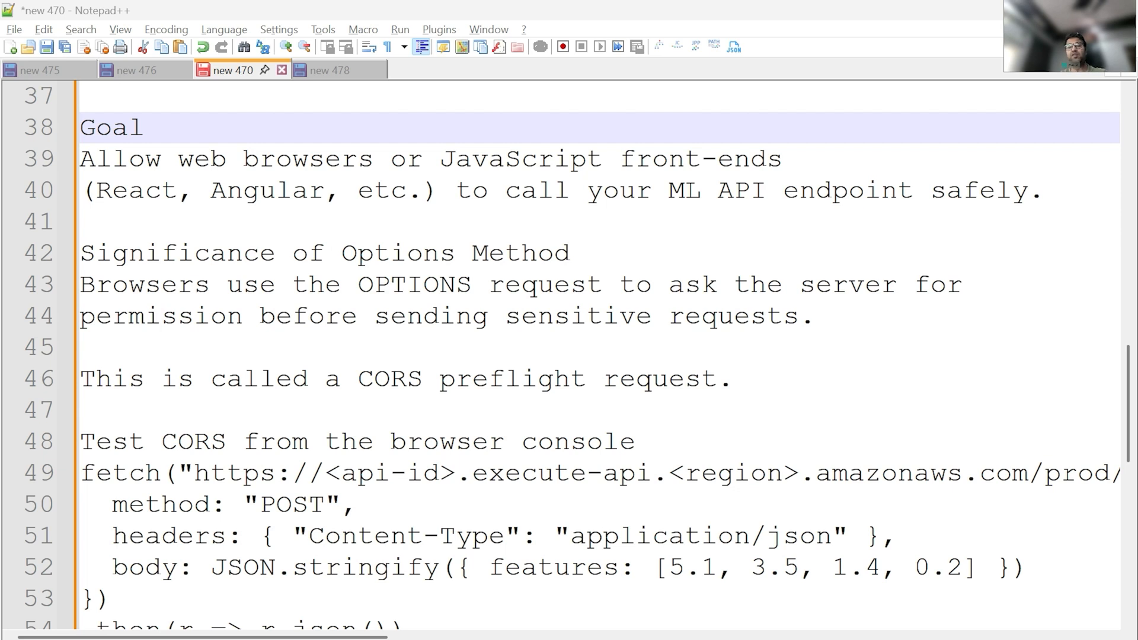
Step: Enable CORS on the /predict resource with Default 4XX, Default 5XX gateway responses and the POST method allowed
key(alt+Tab)
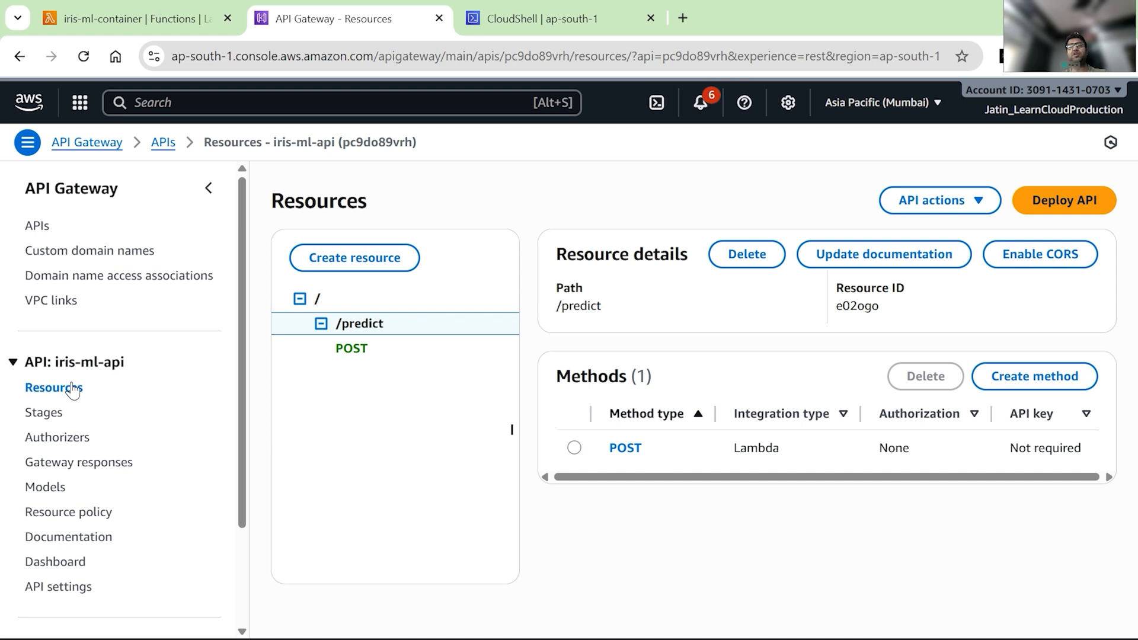
click(1030, 254)
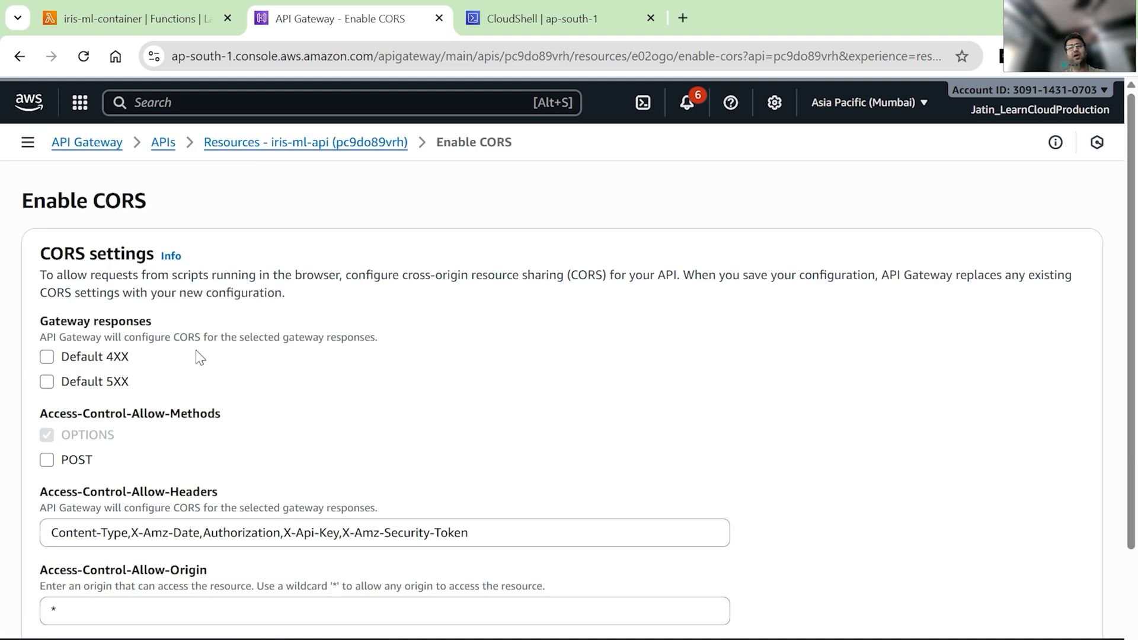
click(46, 356)
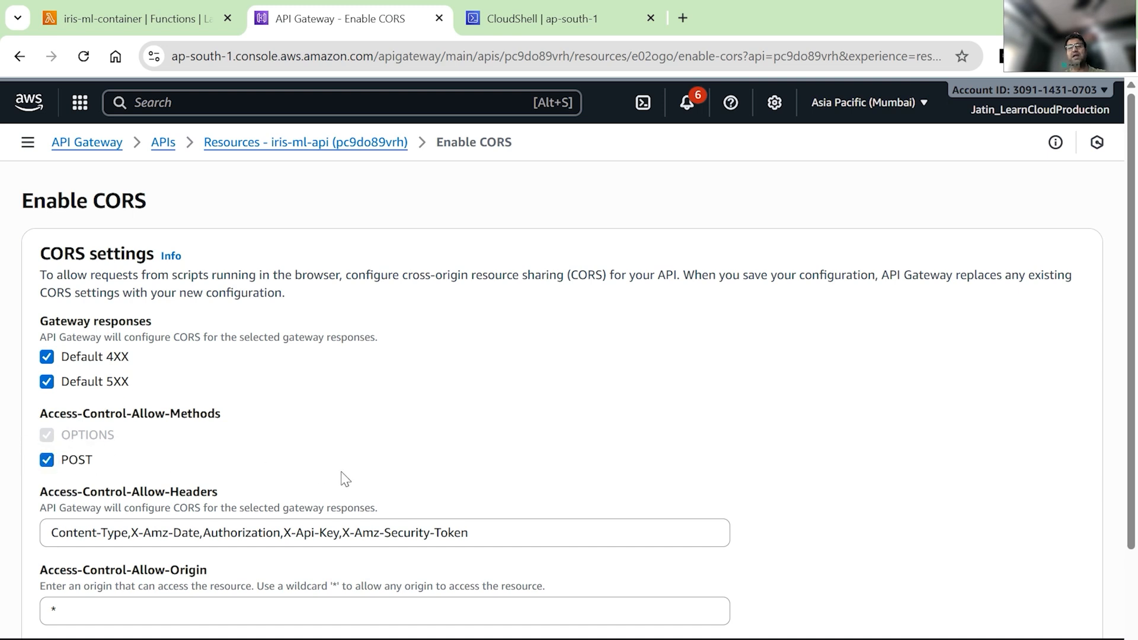
scroll(344, 475, down, 2)
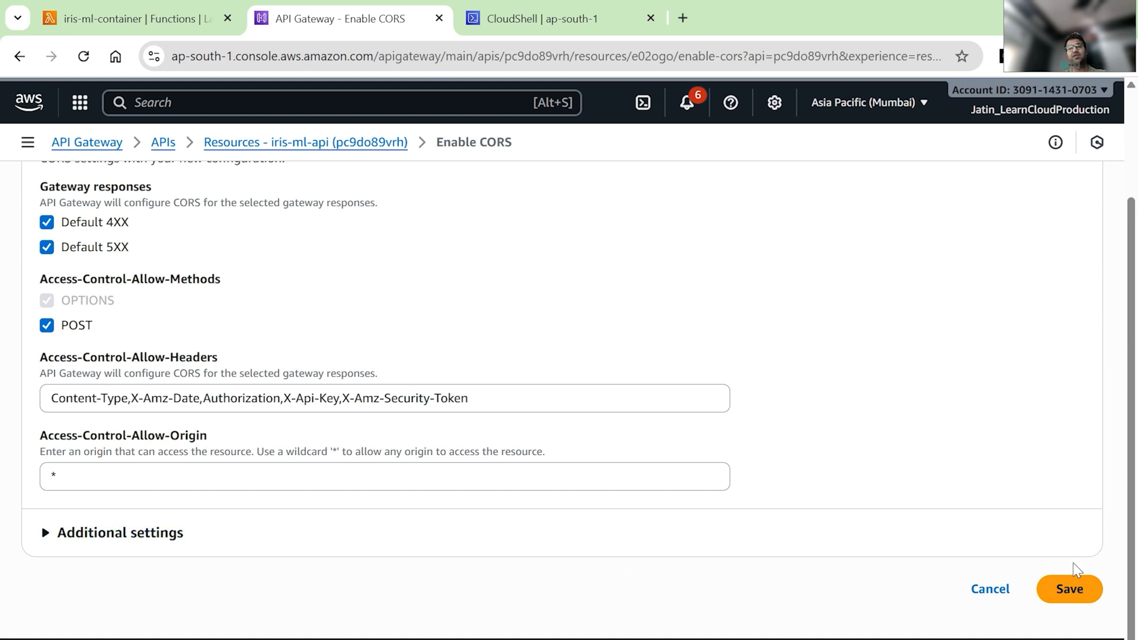
click(1069, 590)
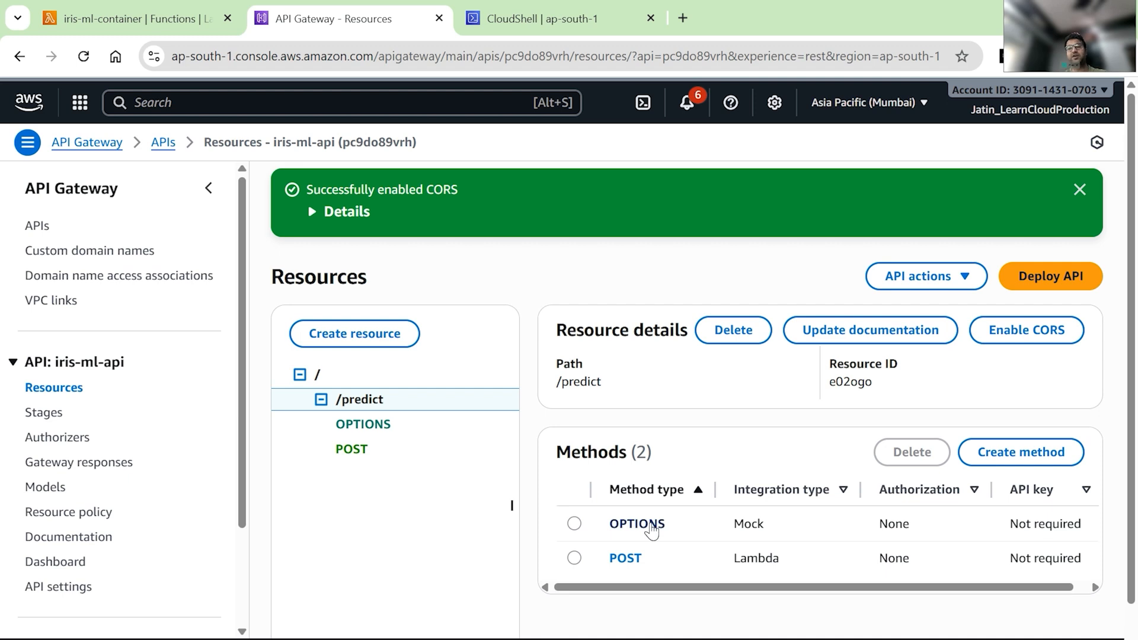
Step: Deploy the API to the prod stage
click(663, 638)
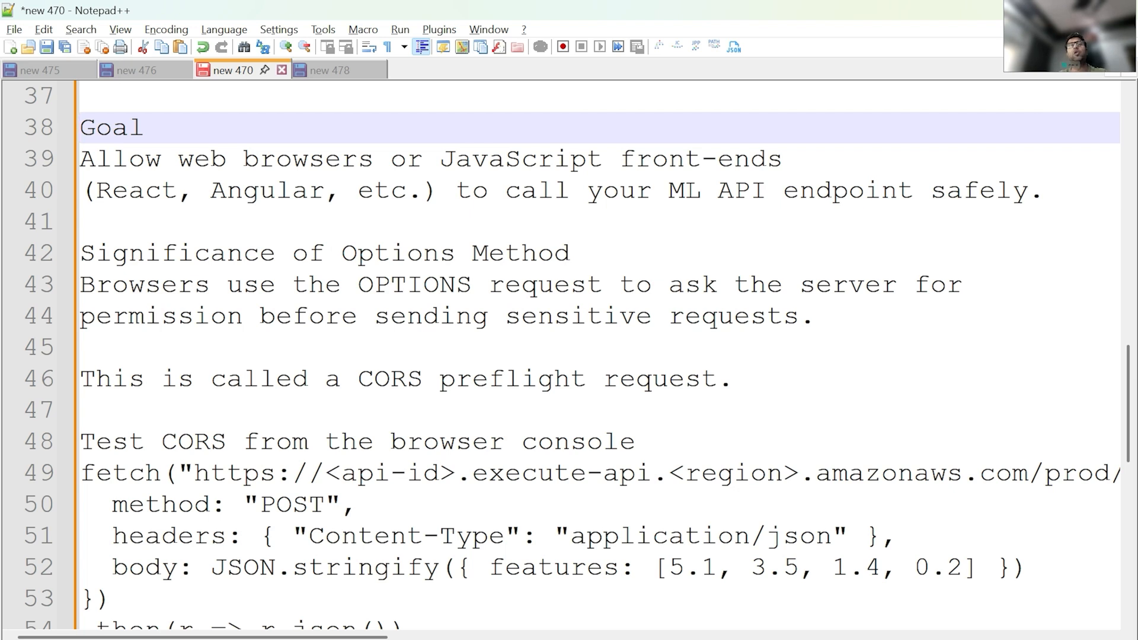
key(alt+Tab)
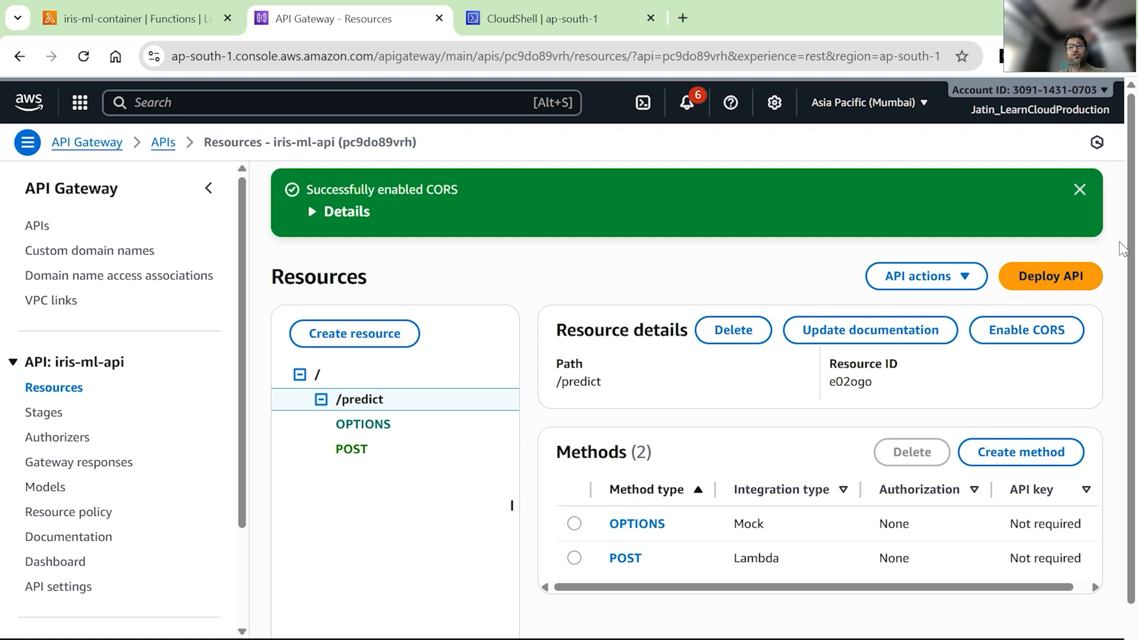
click(1064, 269)
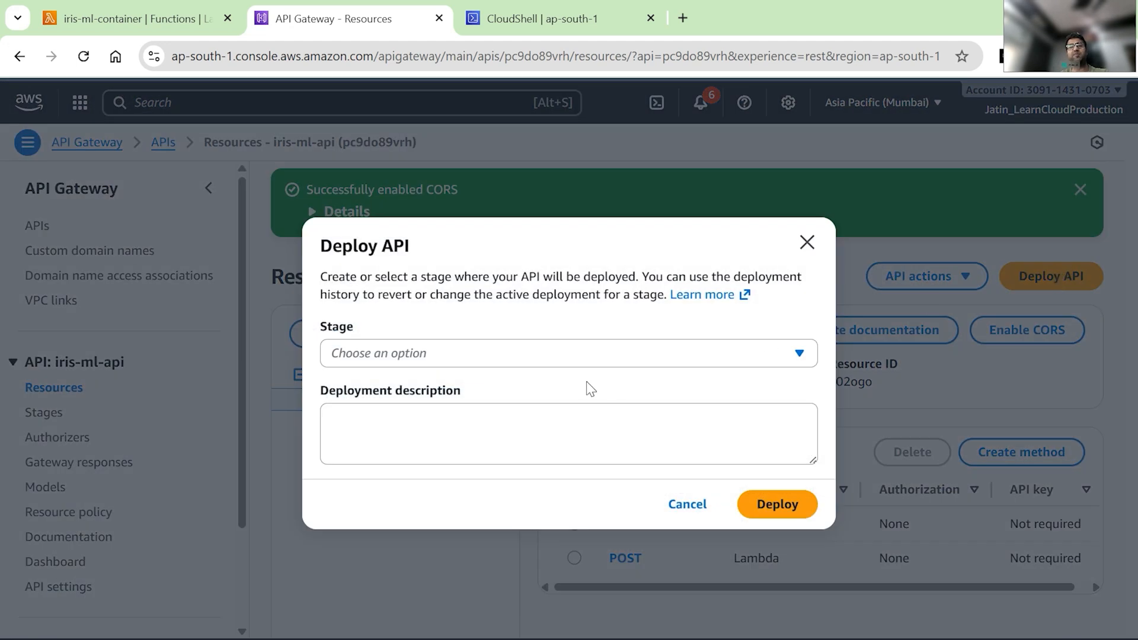
click(482, 350)
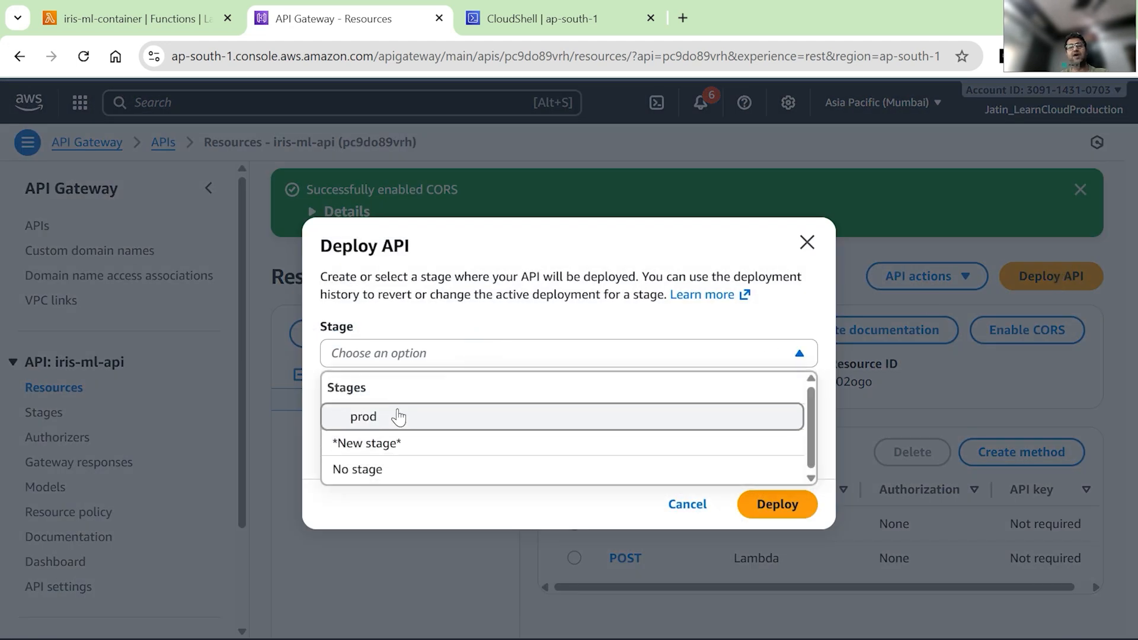
click(397, 416)
click(767, 555)
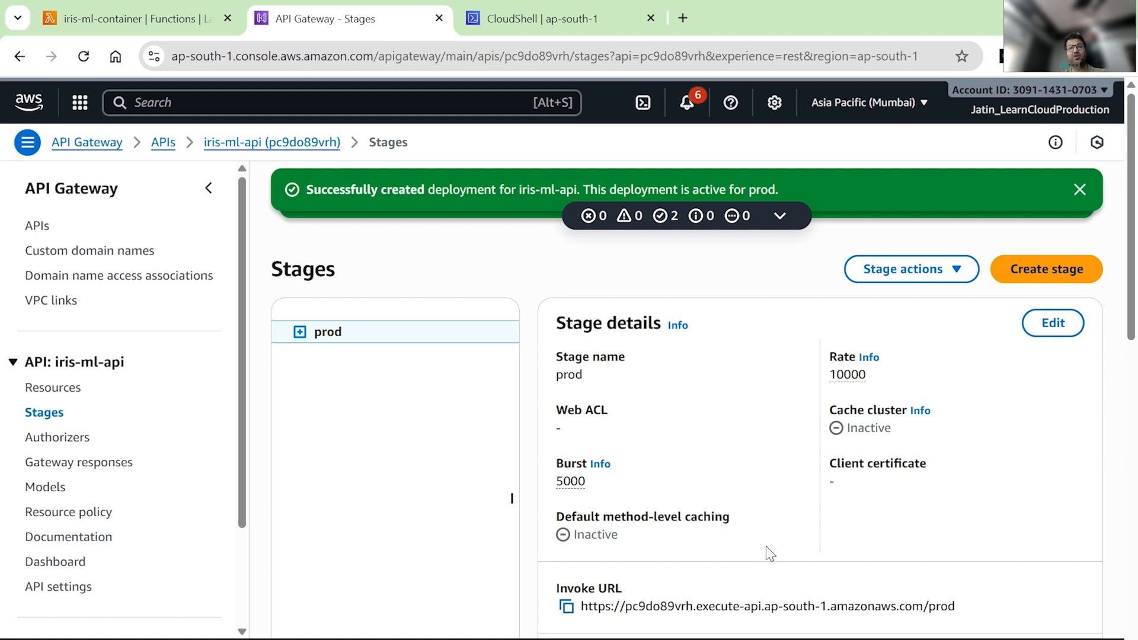
Step: Open a new browser tab and its developer console
click(679, 17)
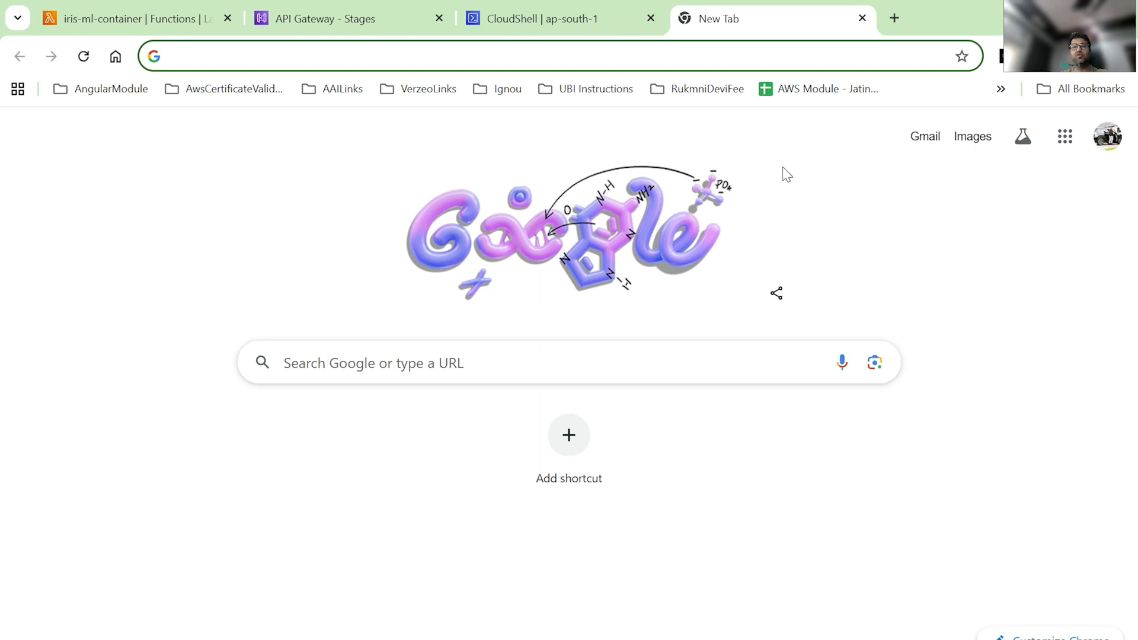
key(ctrl+shift+j)
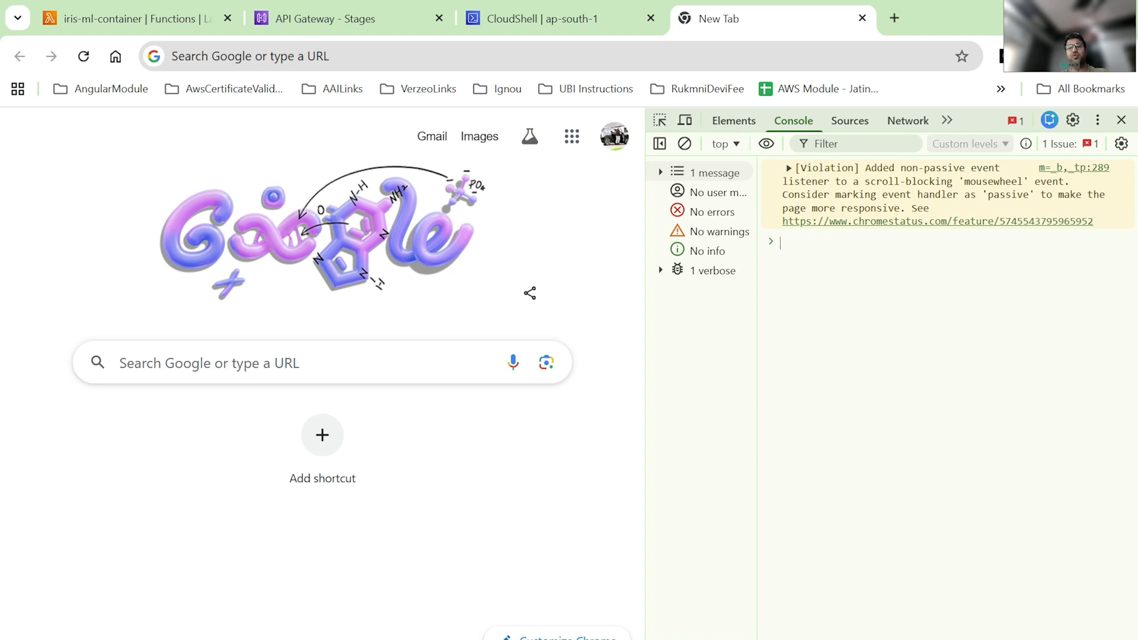
Step: Copy the prod stage's invoke URL
key(alt+Tab)
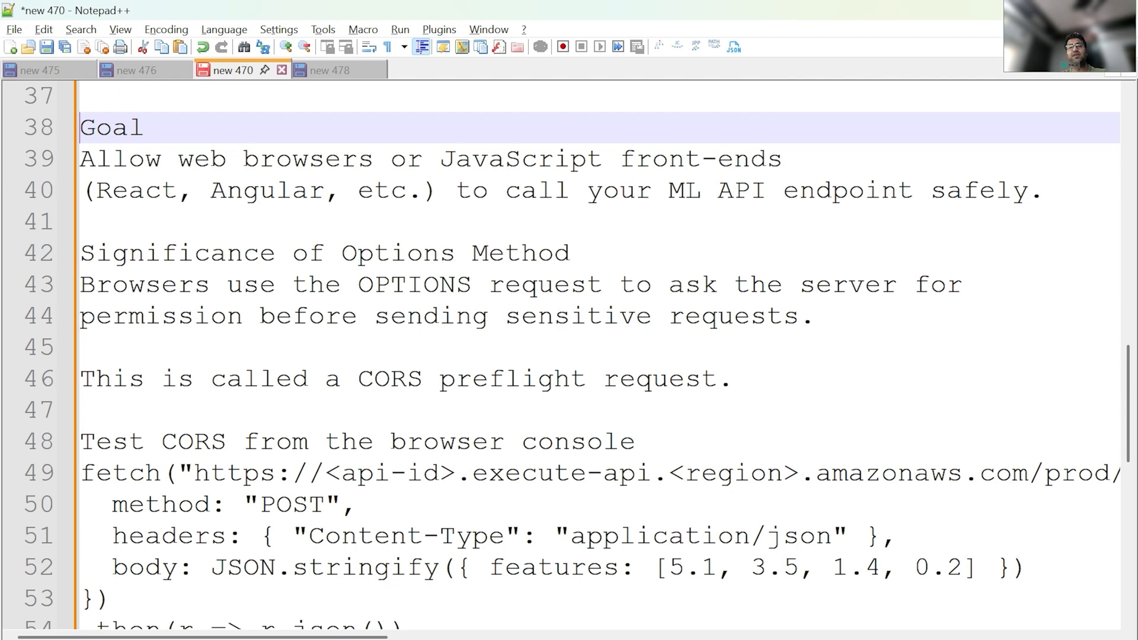
scroll(569, 356, down, 2)
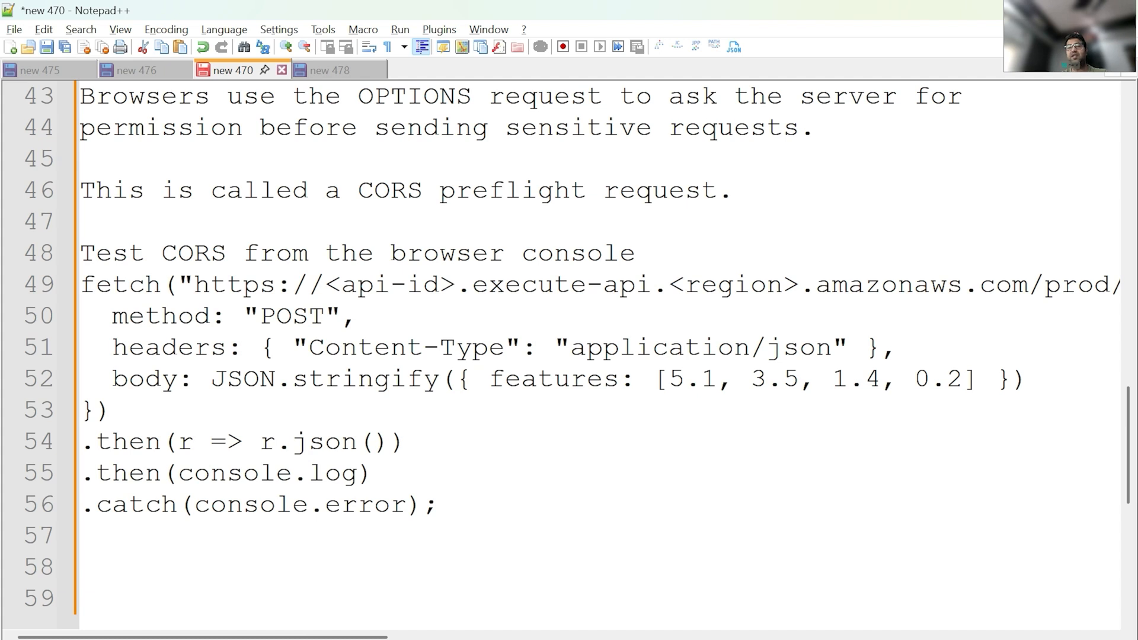
mouse_move(674, 639)
click(673, 592)
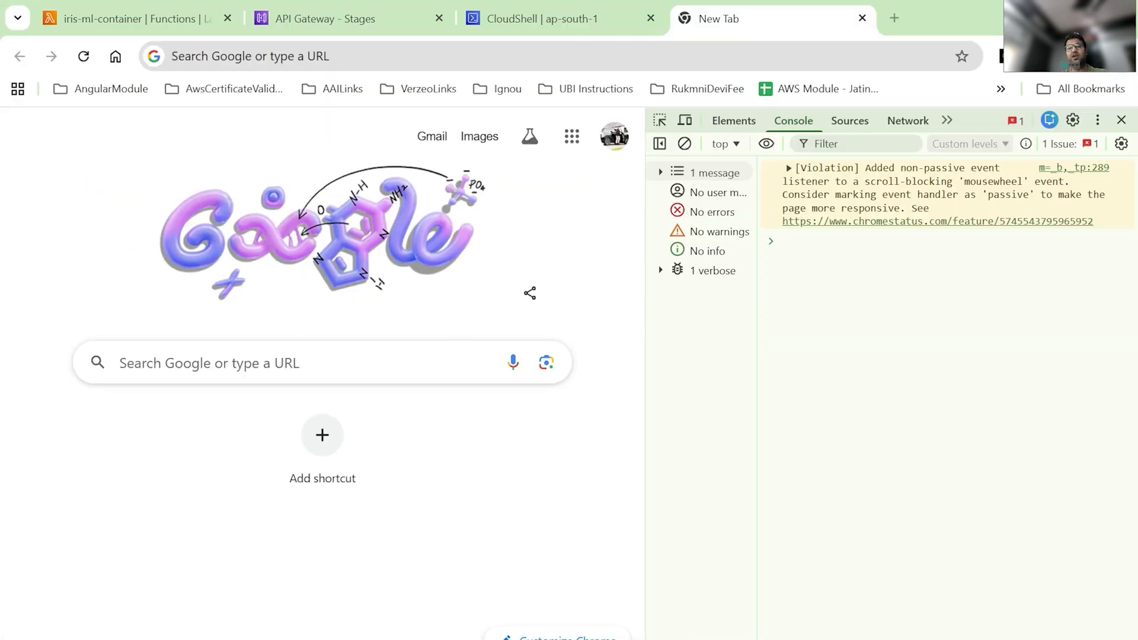
click(308, 18)
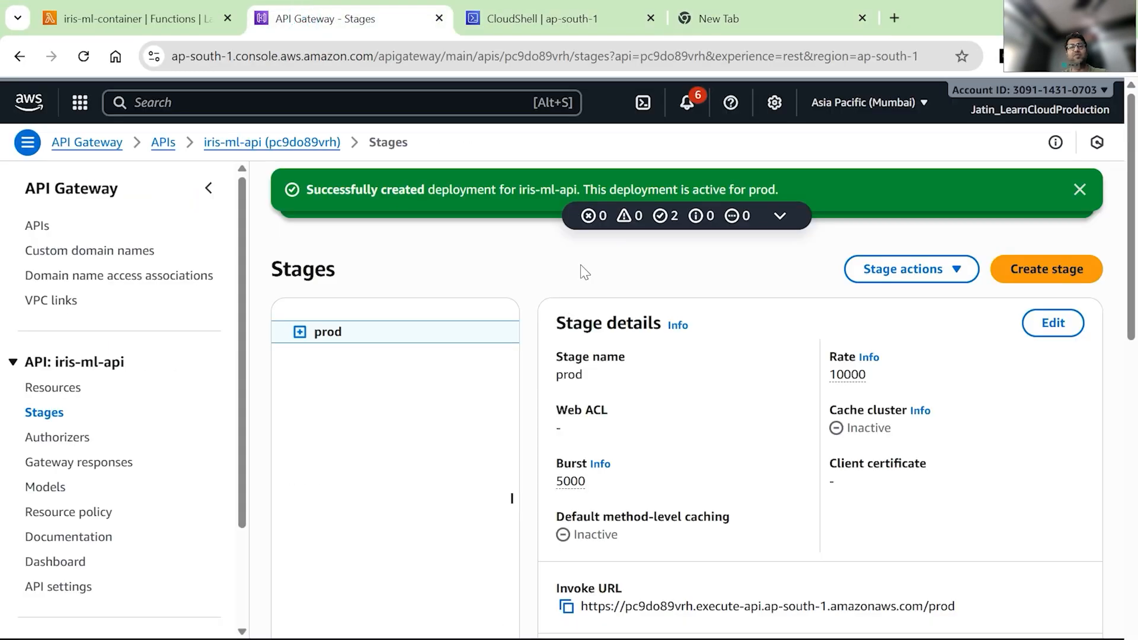
scroll(593, 521, down, 1)
click(565, 503)
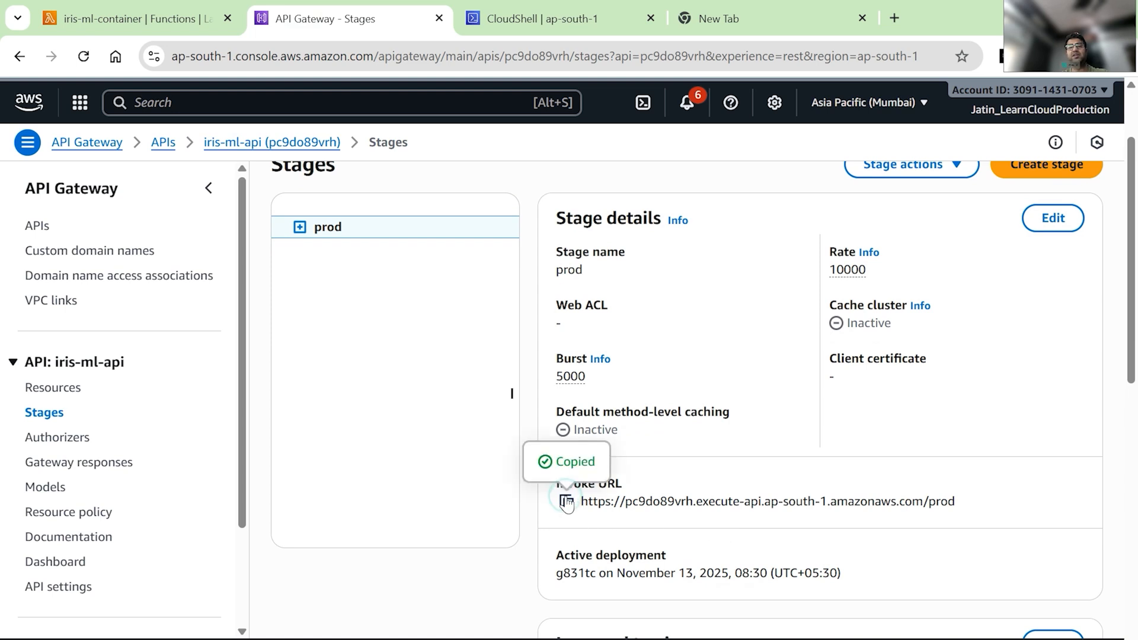
Step: Replace the placeholder endpoint in the notes' fetch snippet with the copied invoke URL
key(alt+Tab)
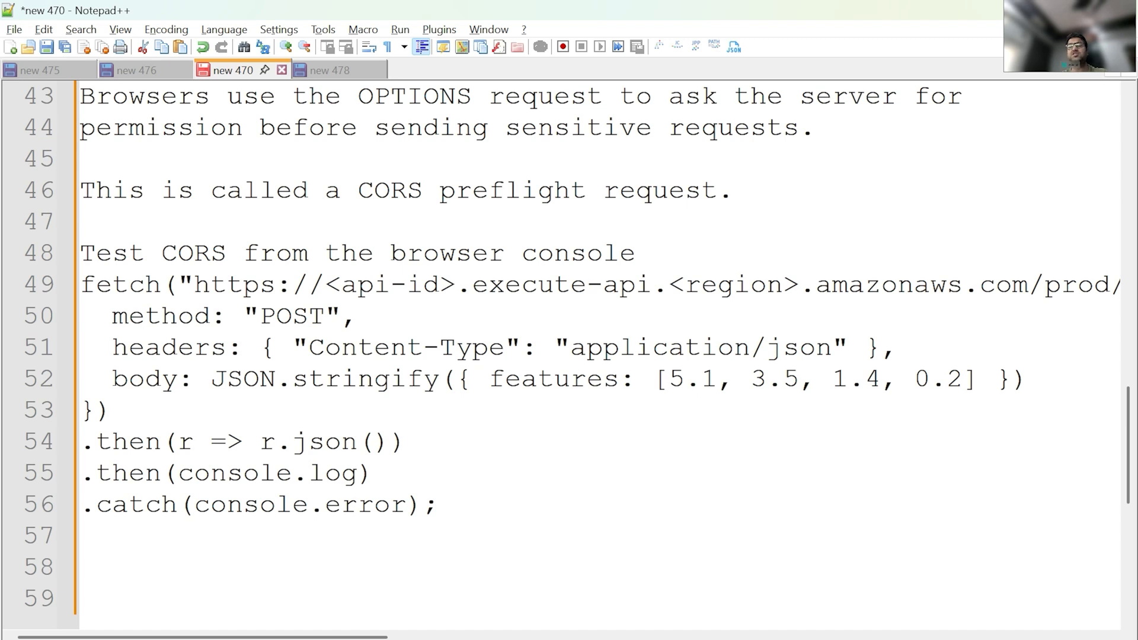
drag(194, 284, 1110, 285)
key(ctrl+v)
scroll(600, 356, left, 2)
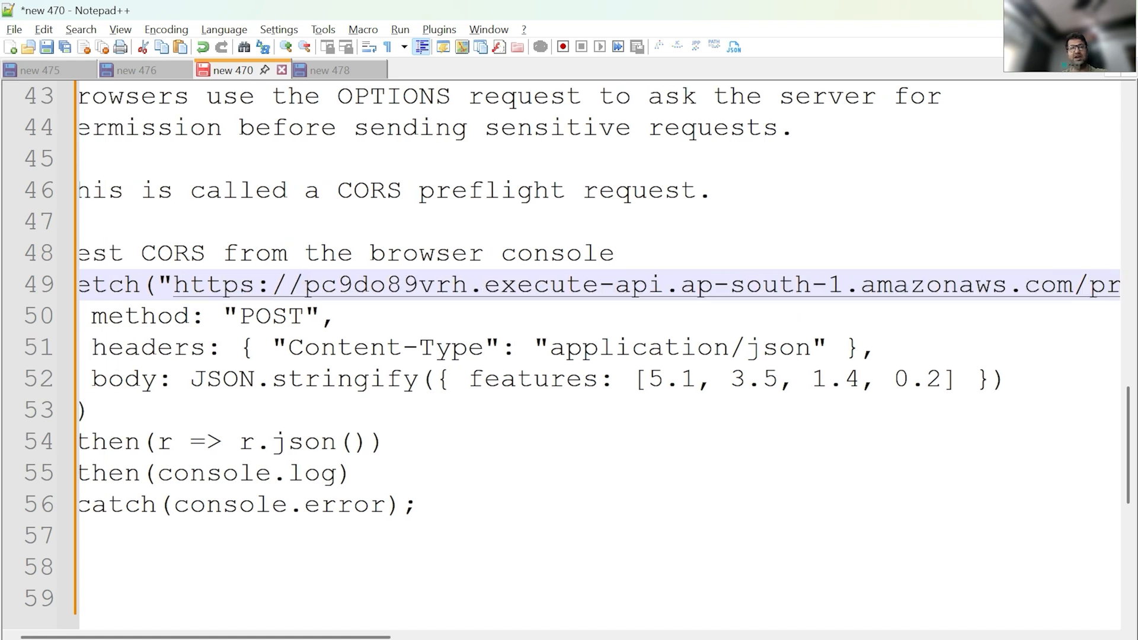
Step: Copy the fetch test snippet and run it in the new tab's browser console
drag(81, 285, 439, 505)
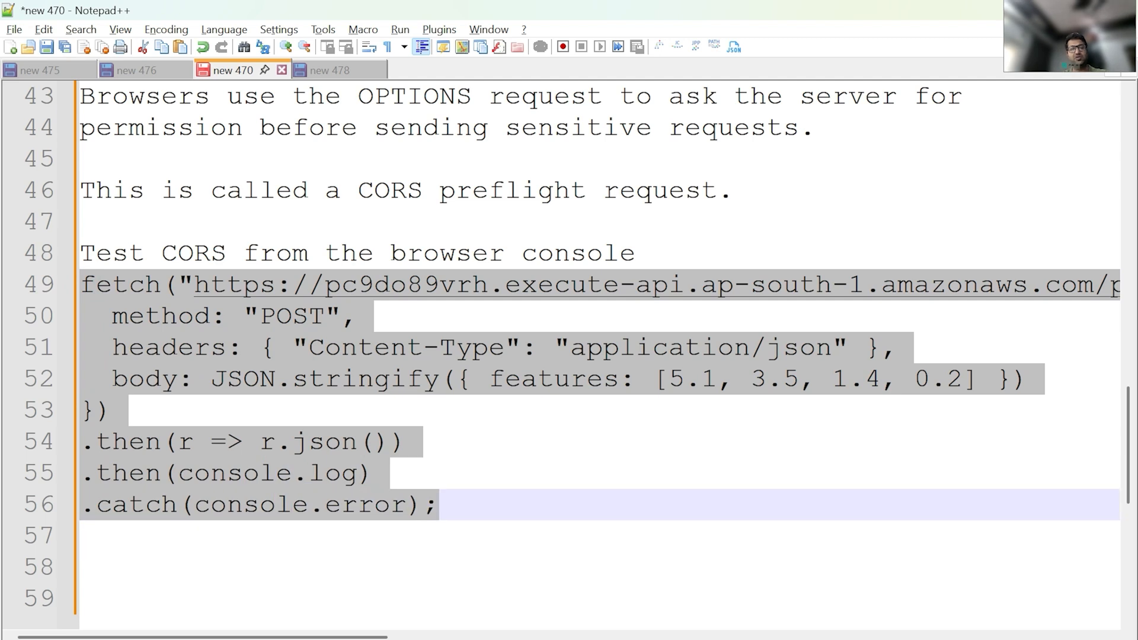
key(alt+Tab)
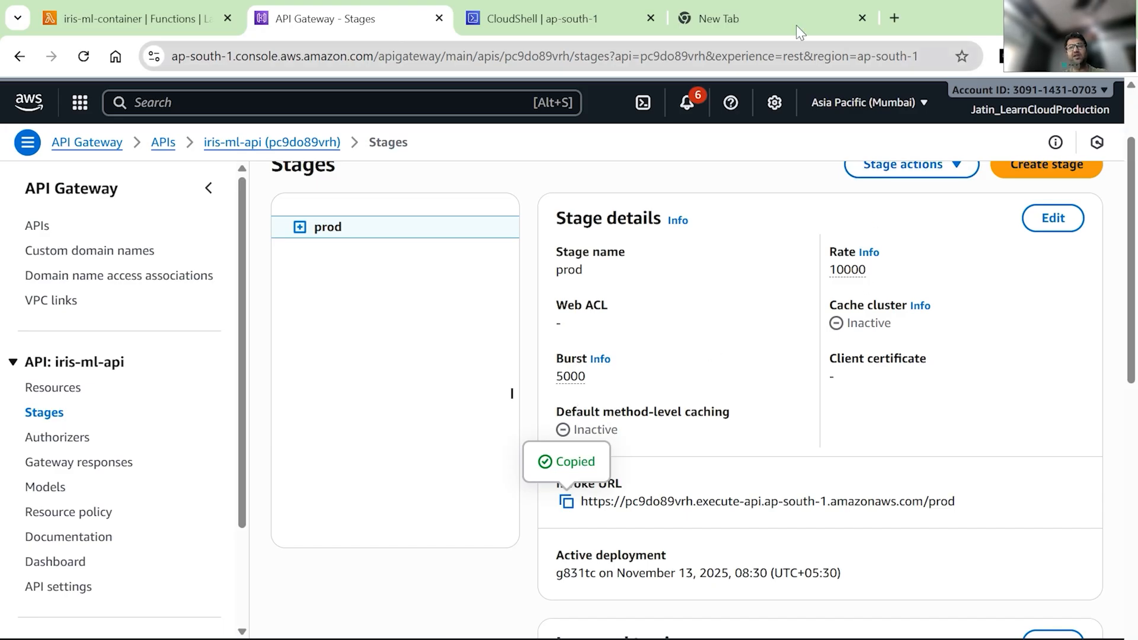
click(742, 18)
click(834, 271)
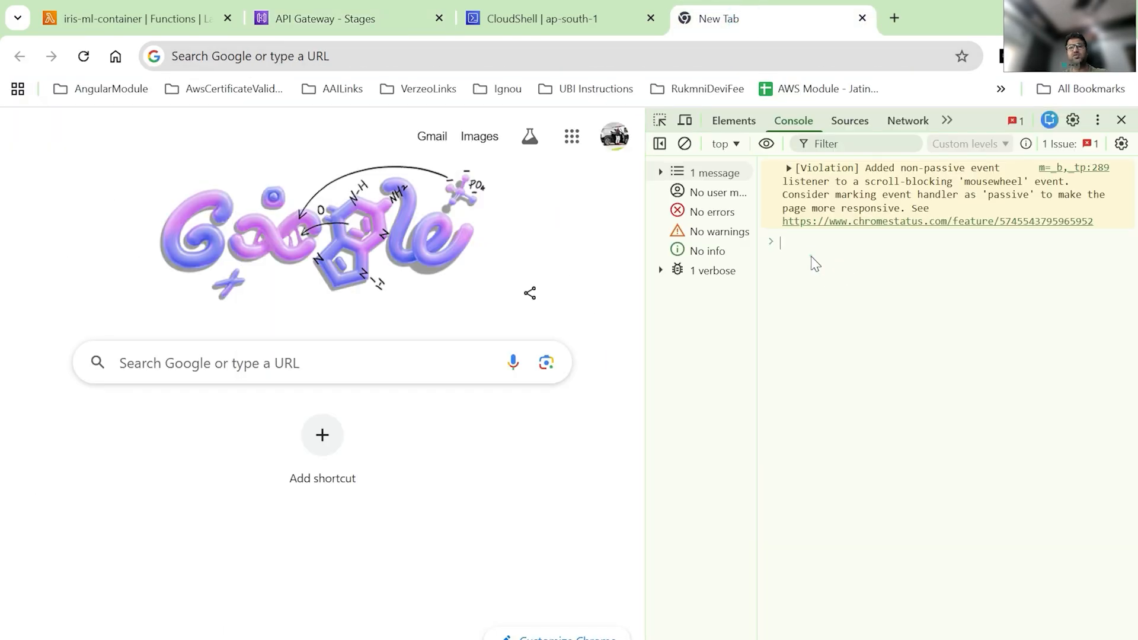
key(ctrl+v)
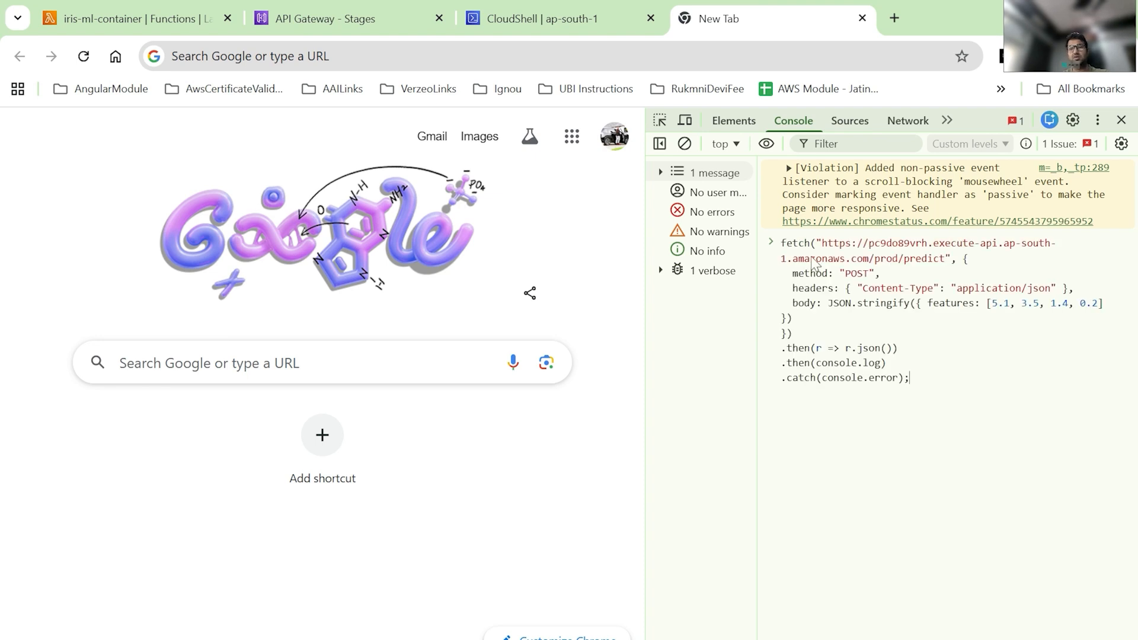
key(Return)
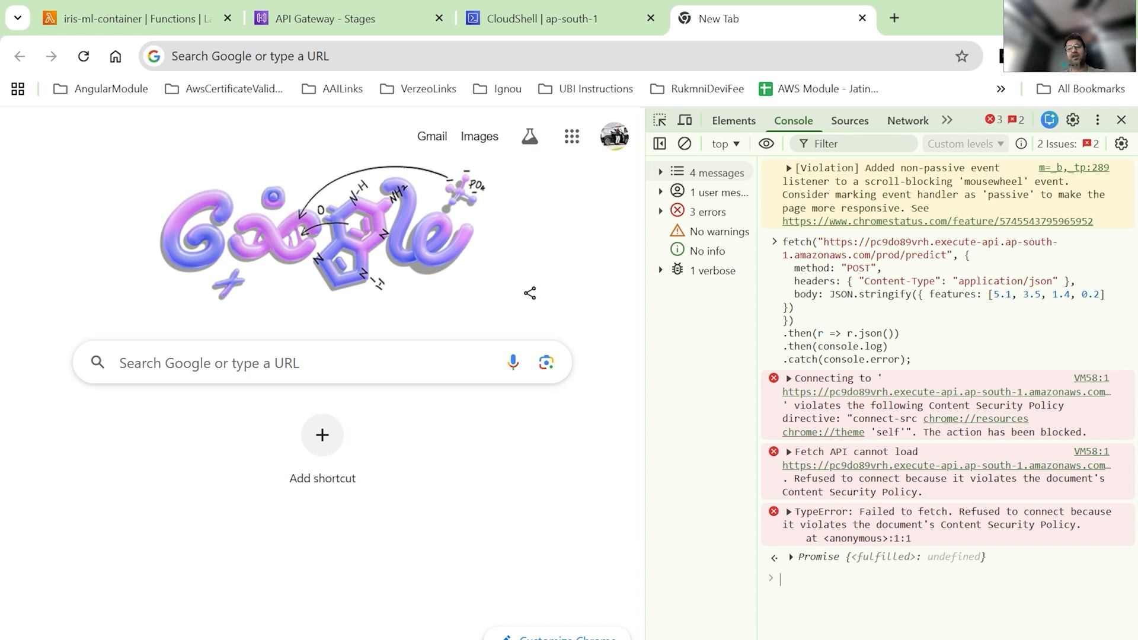
Step: Try to replace the API URL in the HTML test page's fetch call with pasted text
key(alt+Tab)
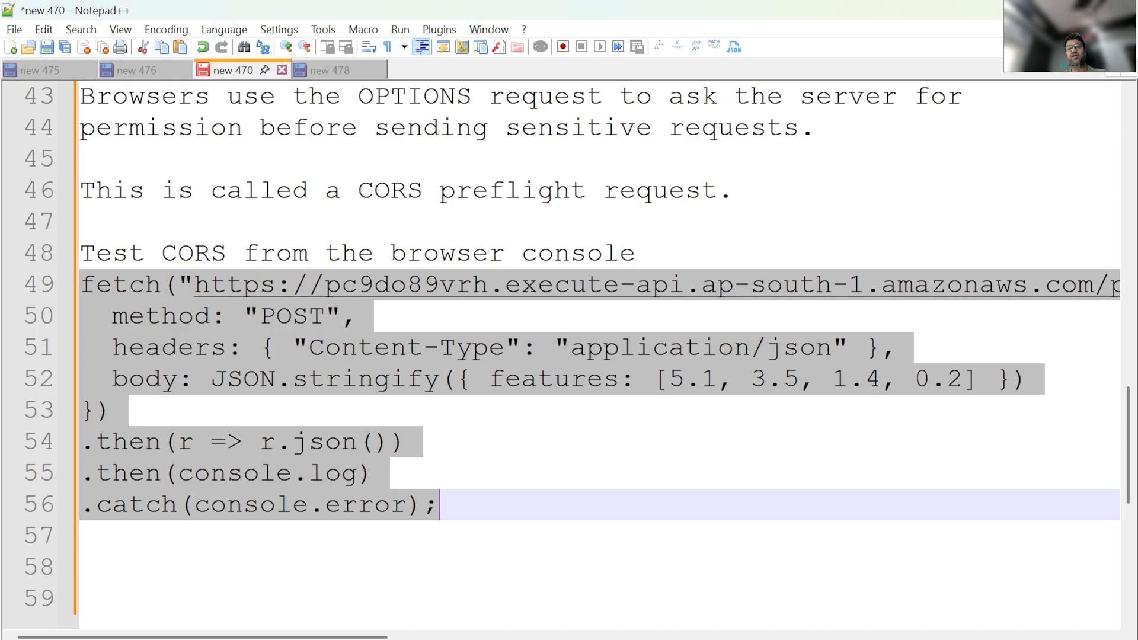
click(336, 70)
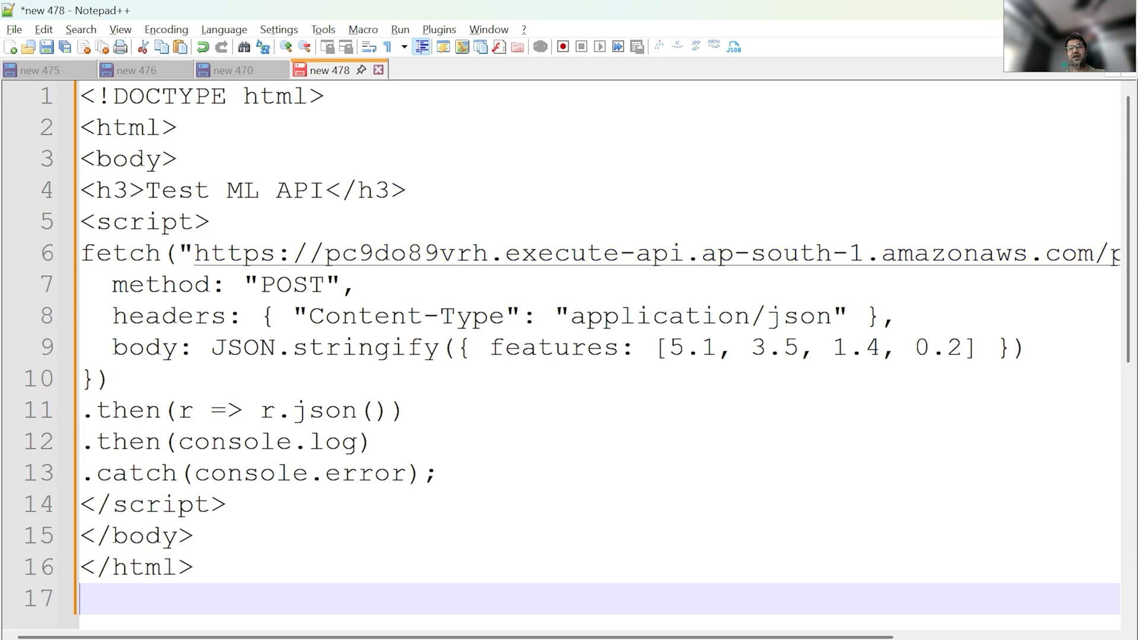
click(189, 256)
key(shift+Right)
key(shift+Right)
key(shift+Right)
key(shift+Right)
key(shift+Right)
key(shift+Right)
key(shift+Right)
key(shift+Right)
key(shift+Right)
key(shift+Right)
key(shift+Right)
key(shift+Right)
key(shift+Right)
key(shift+Right)
key(shift+Right)
key(shift+Right)
key(shift+Right)
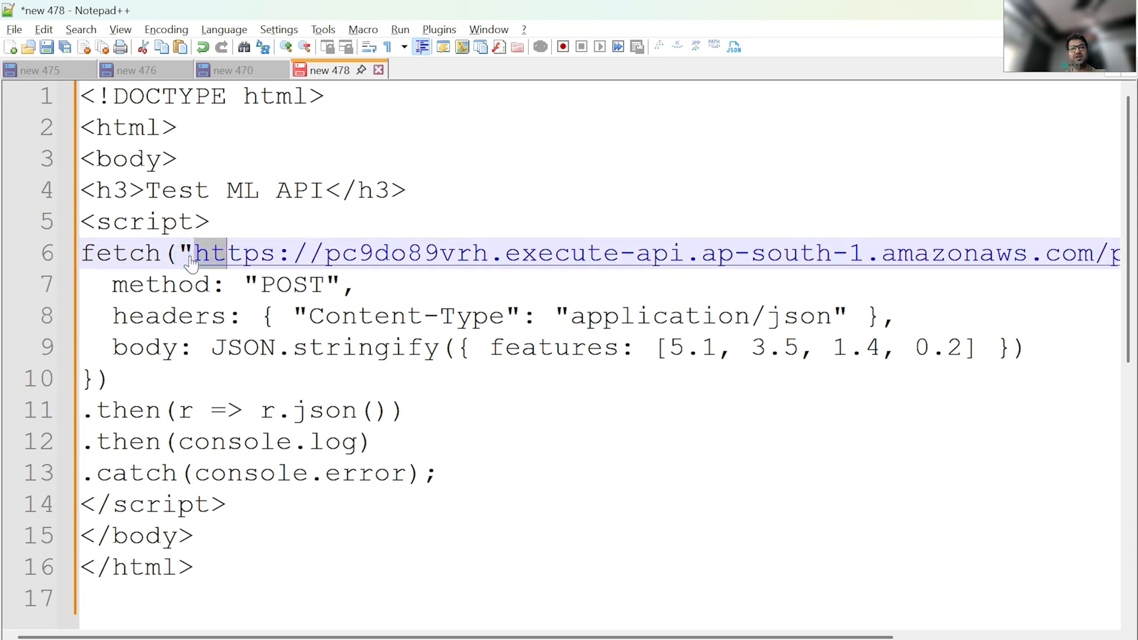
key(shift+Right)
key(shift+Right)
key(shift+Right)
key(shift+Right)
key(shift+Right)
key(shift+Right)
key(shift+Right)
key(shift+Right)
key(shift+Right)
key(shift+Right)
key(shift+Right)
key(shift+Right)
key(shift+Right)
key(shift+Right)
key(shift+Right)
key(shift+Right)
key(shift+Right)
key(shift+Right)
key(shift+Right)
key(shift+Right)
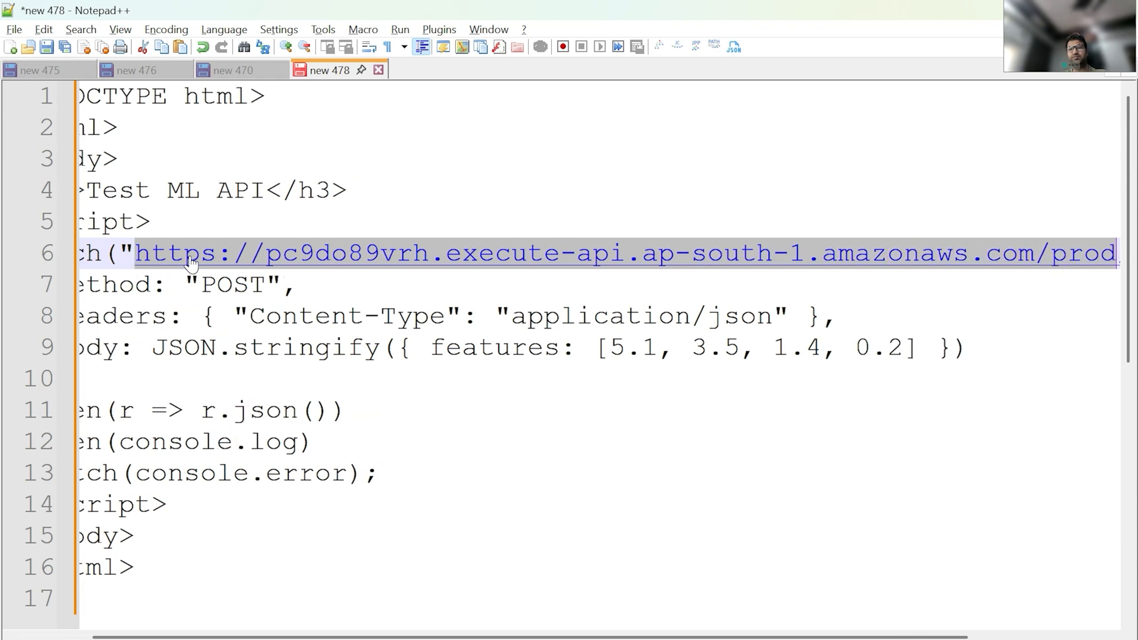
key(shift+Left)
key(shift+Left)
text(v)
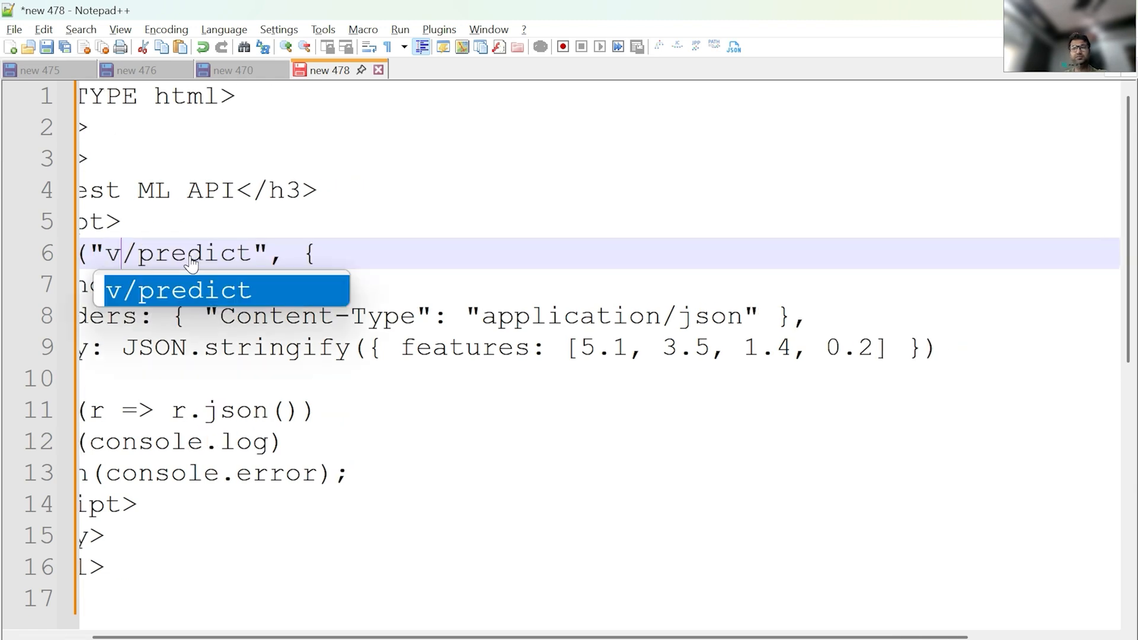
key(ctrl+z)
key(ctrl+v)
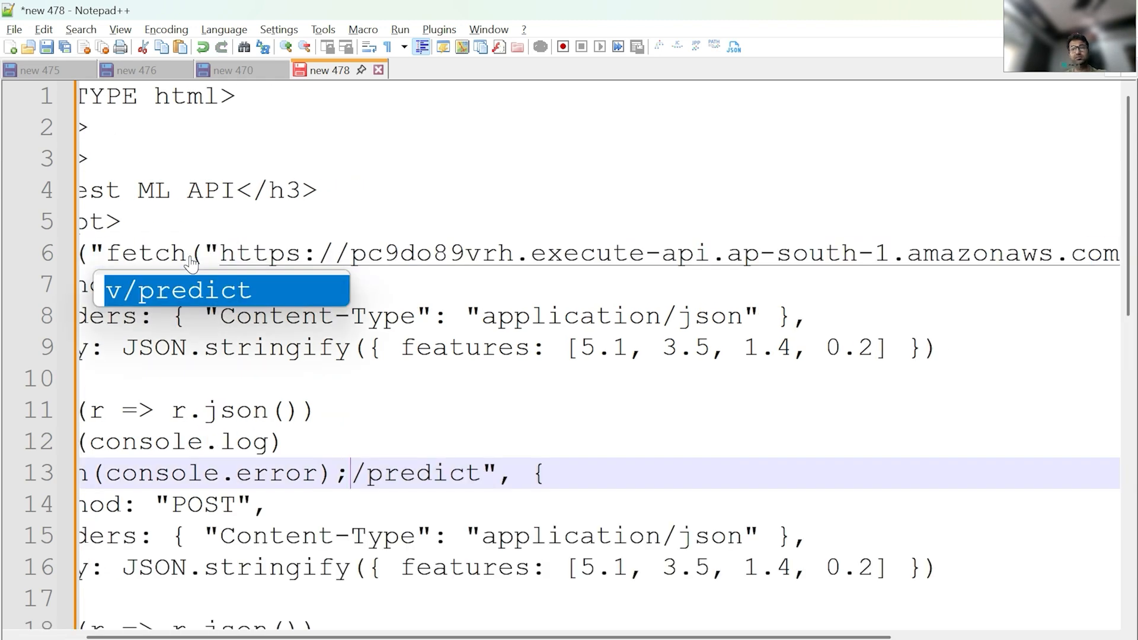
scroll(191, 261, left, 3)
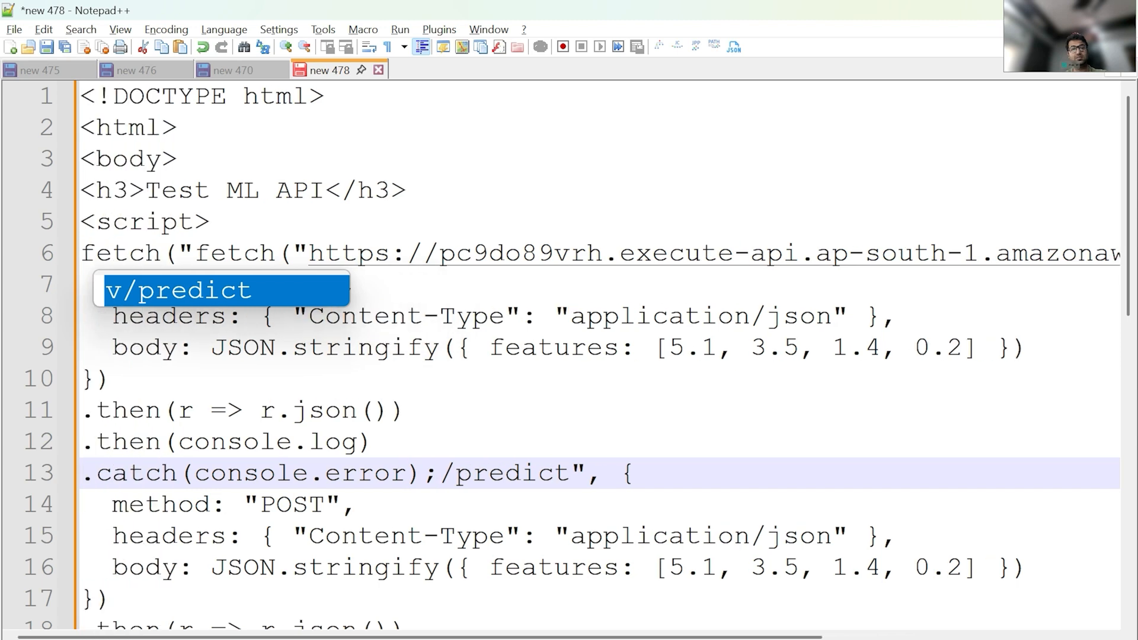
key(ctrl+z)
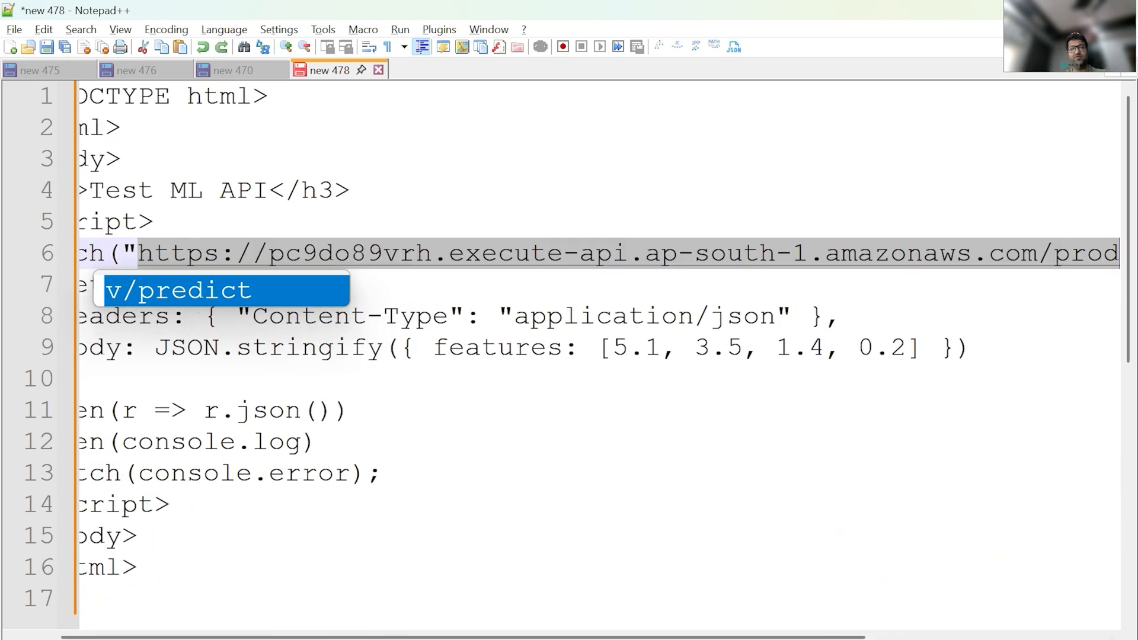
key(Escape)
Step: Copy the invoke URL again and paste it over the selected URL in the HTML page's fetch call
key(alt+Tab)
click(294, 17)
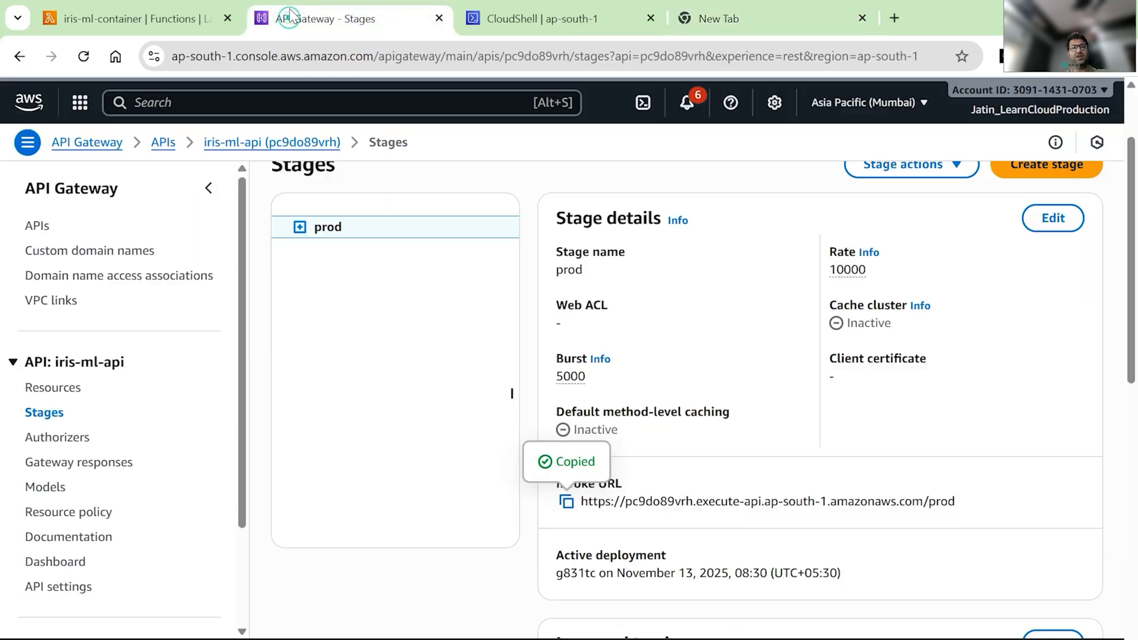
click(567, 503)
key(alt+Tab)
key(ctrl+v)
scroll(599, 355, left, 2)
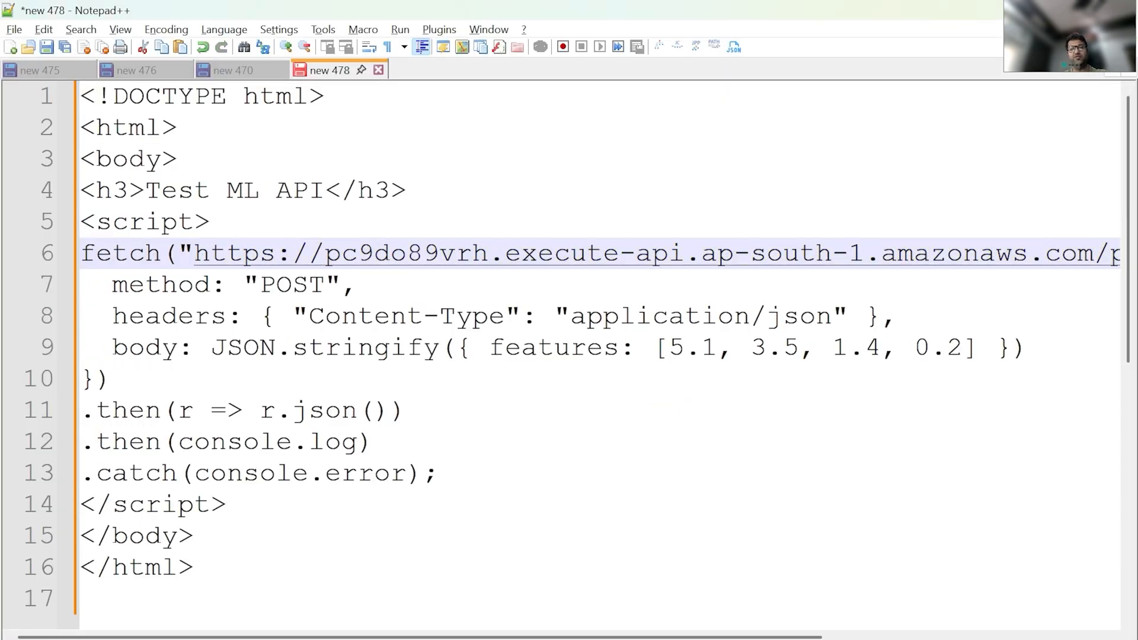
Step: Copy the HTMLFile folder's path from File Explorer and return to the editor
click(557, 599)
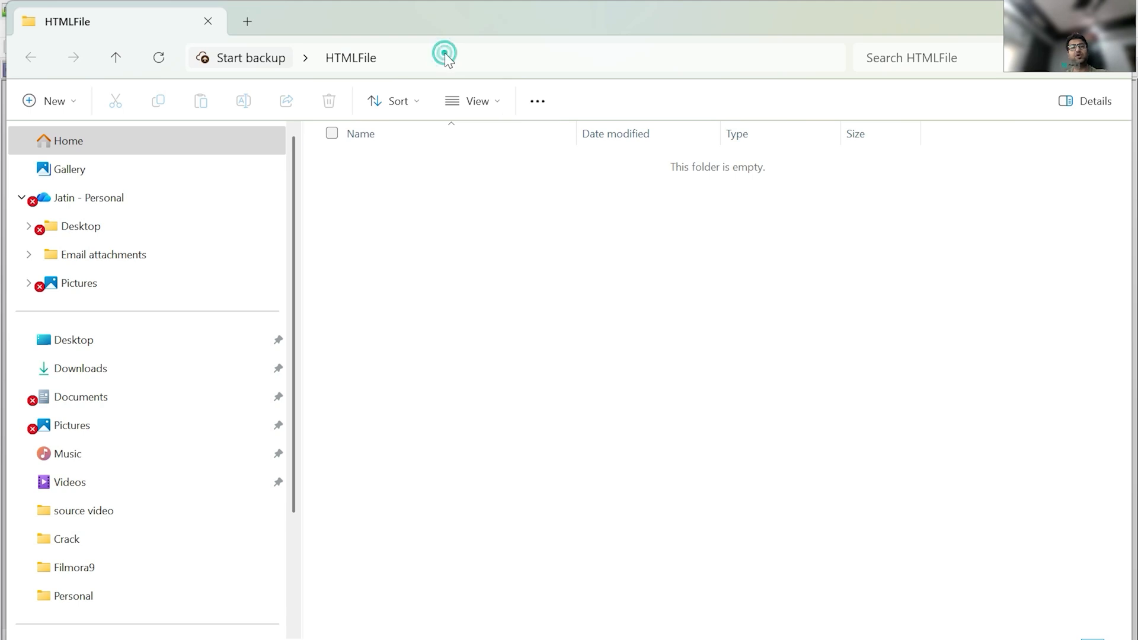
click(445, 56)
key(Escape)
key(alt+Tab)
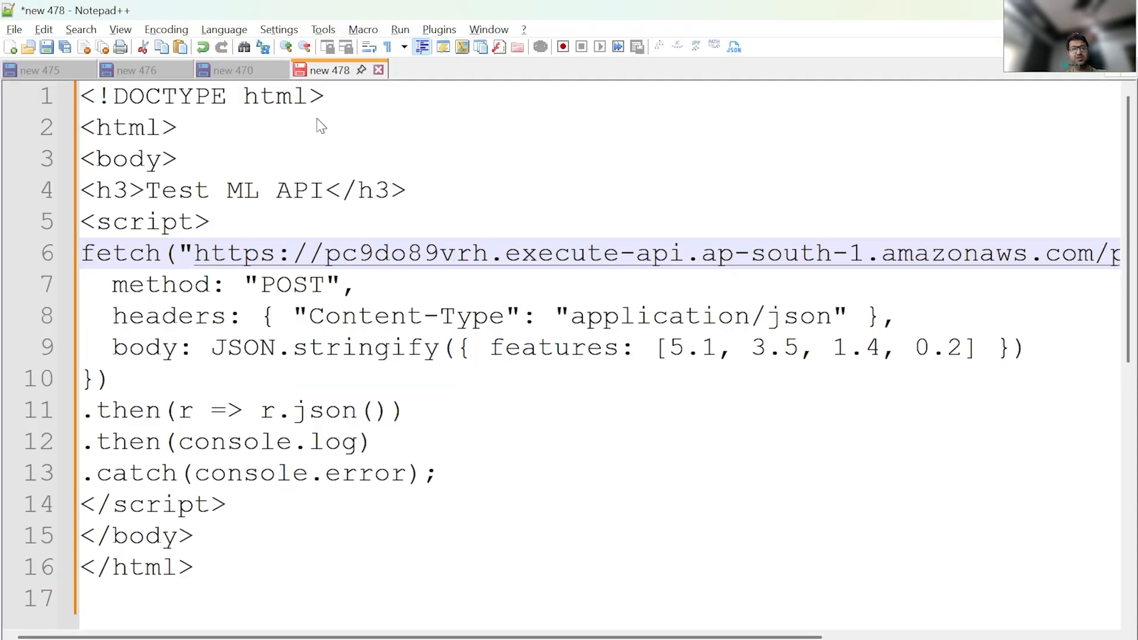
Step: Open the Save As dialog for the HTML page and navigate it to the copied HTMLFile folder path
key(ctrl+s)
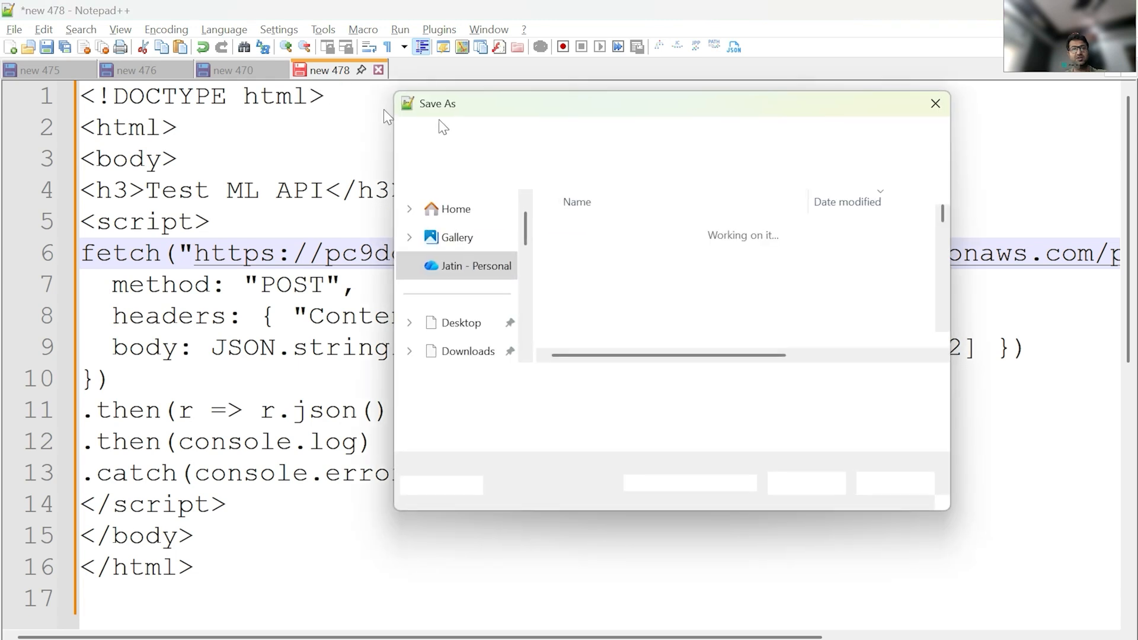
click(665, 144)
key(ctrl+v)
key(Return)
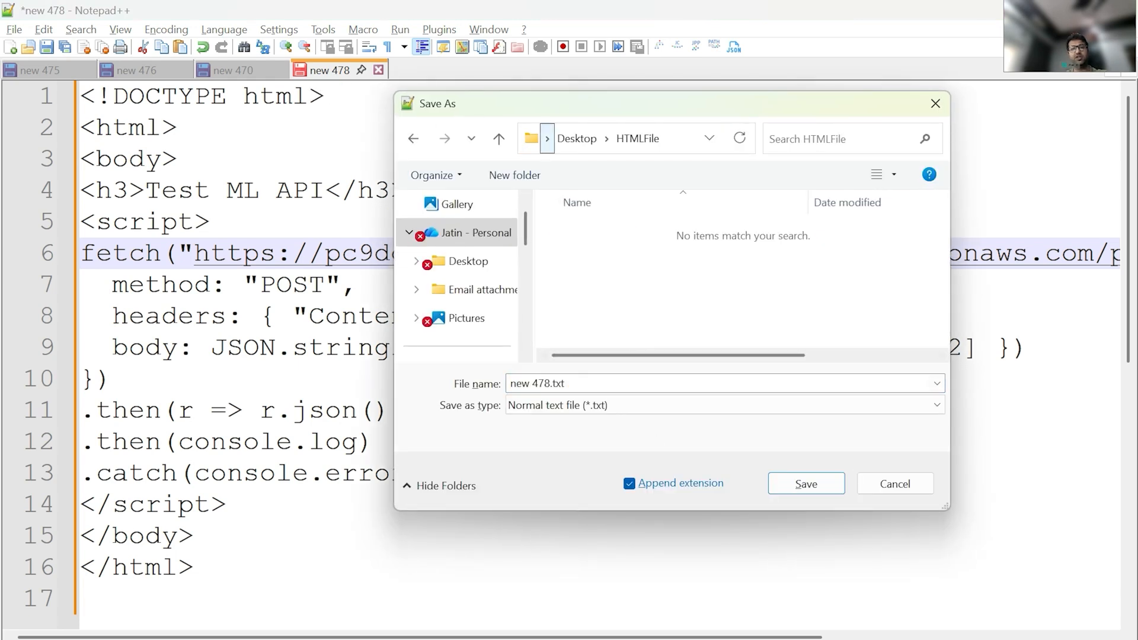
Step: Save the page as local-api-test.html with the file type set to All types (*.*)
click(544, 385)
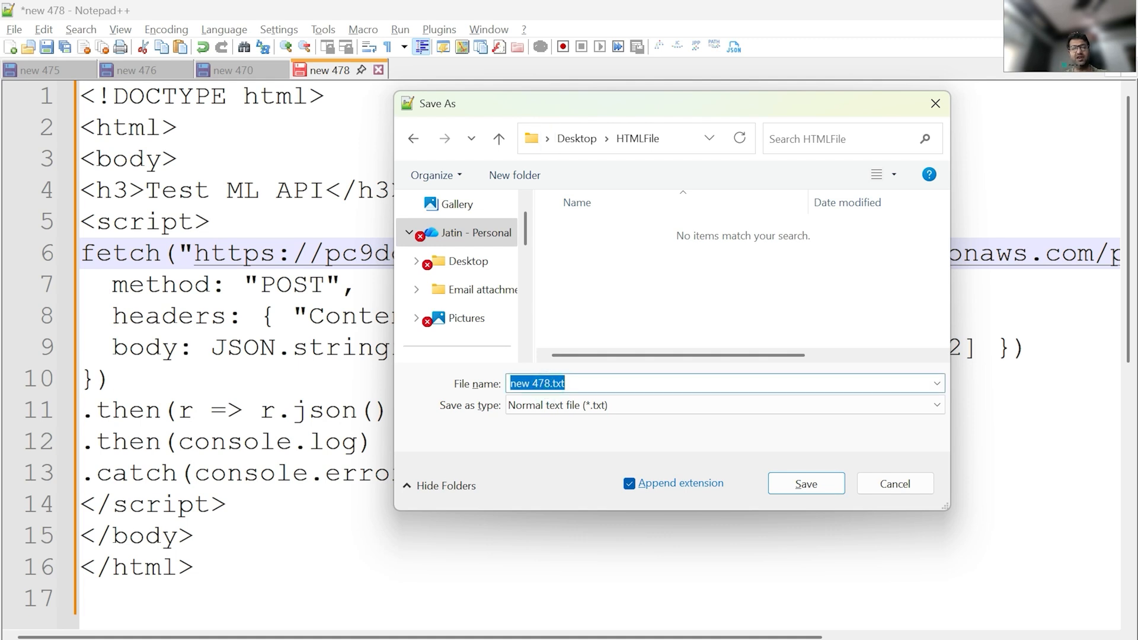
text(local-a)
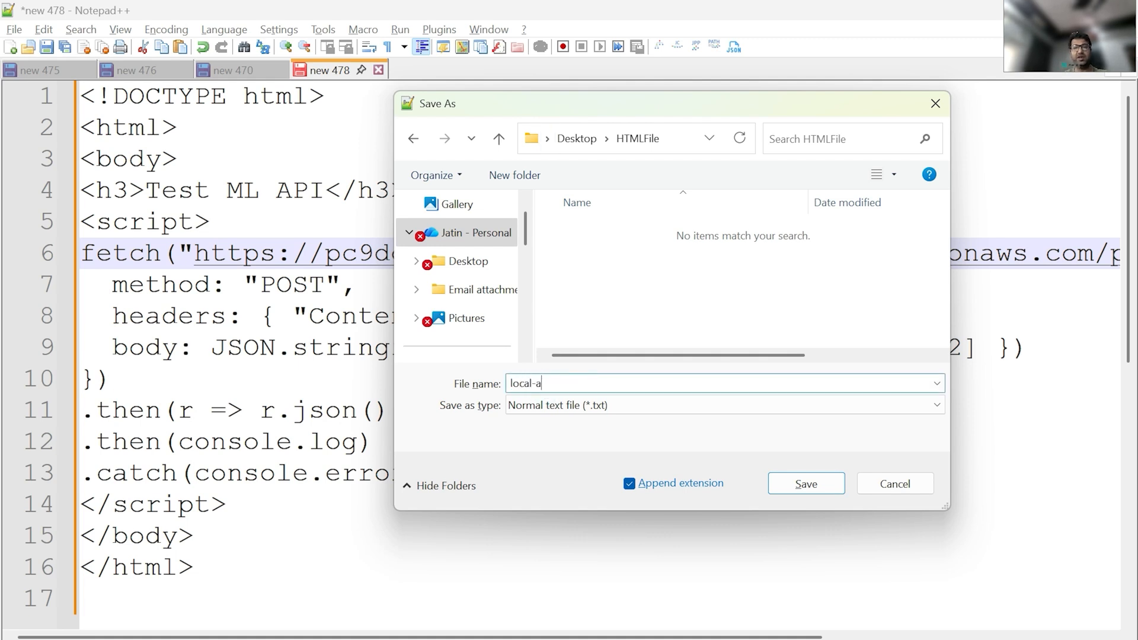
text(pi-test.html)
click(607, 402)
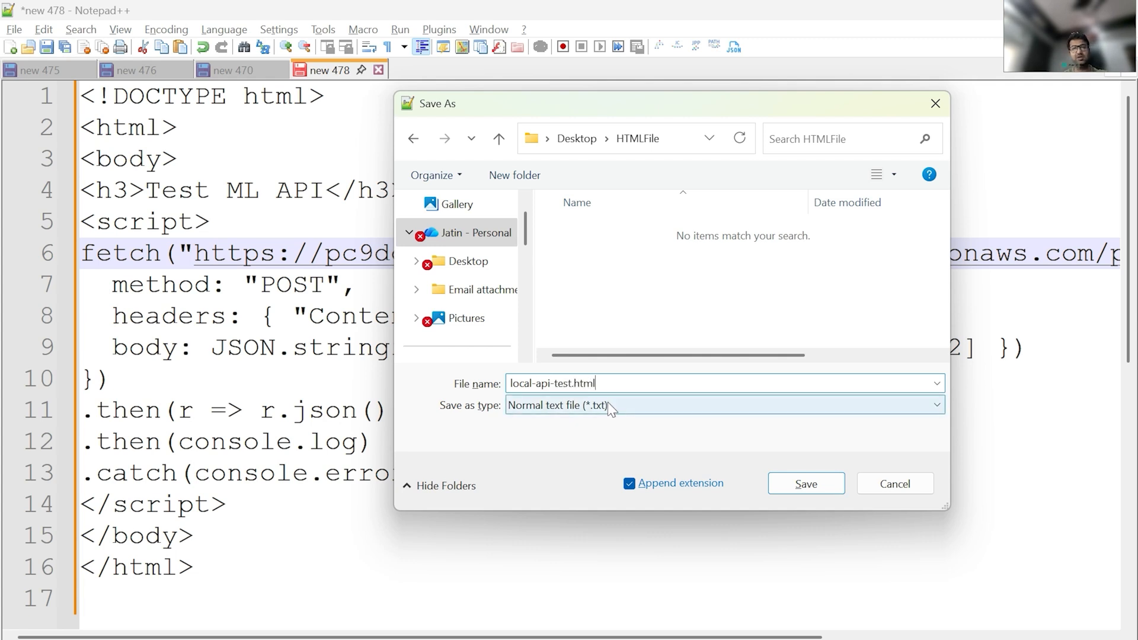
scroll(607, 261, up, 1)
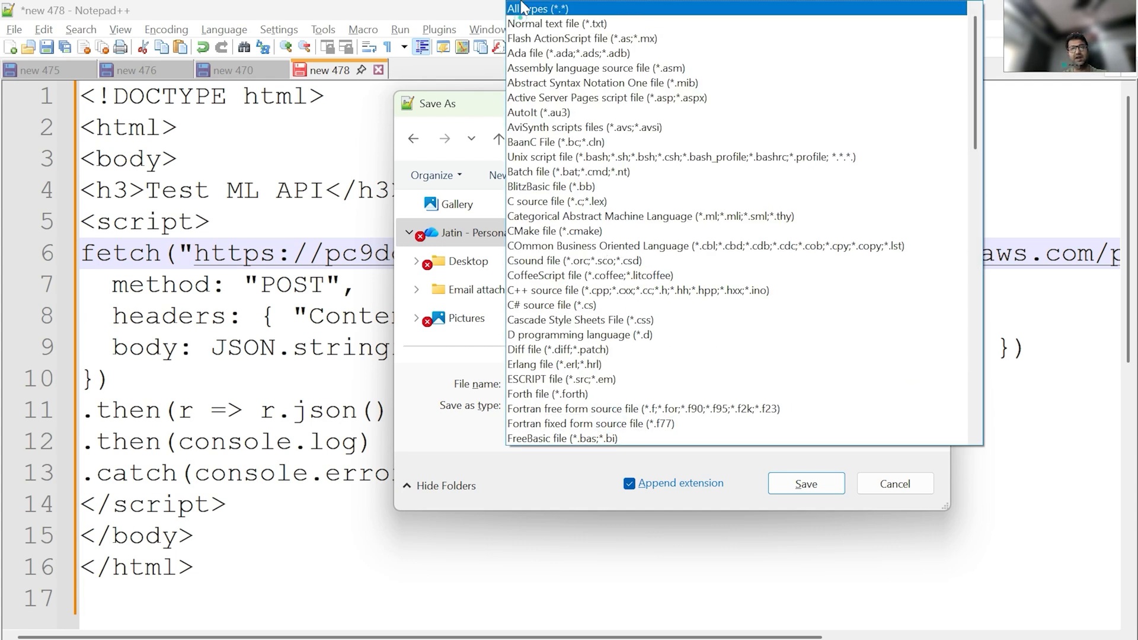
click(552, 9)
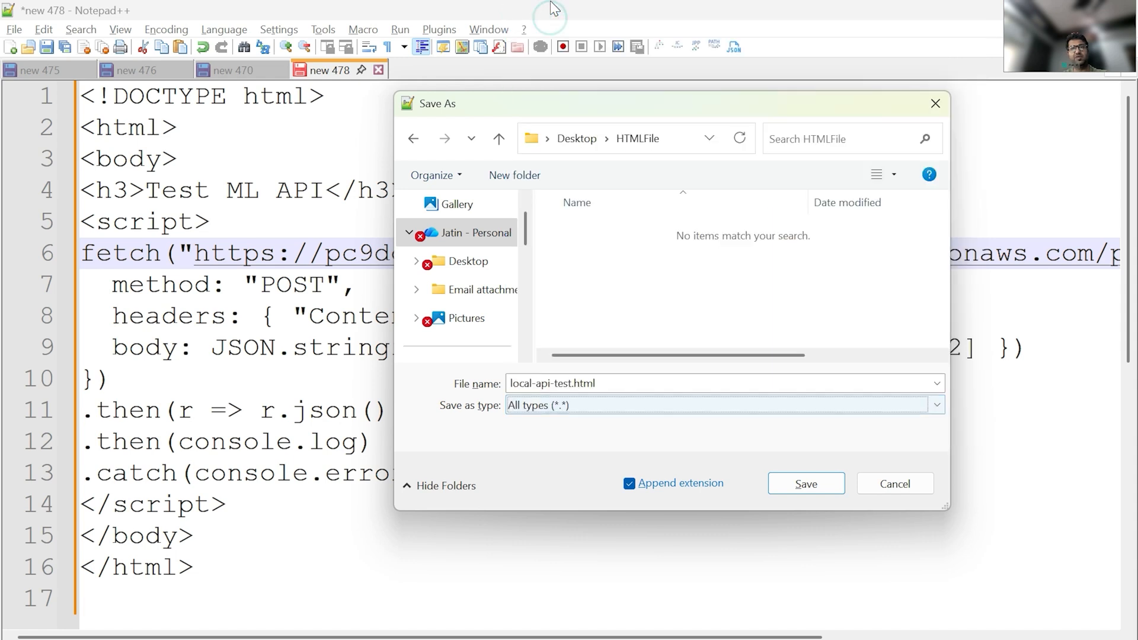
click(793, 482)
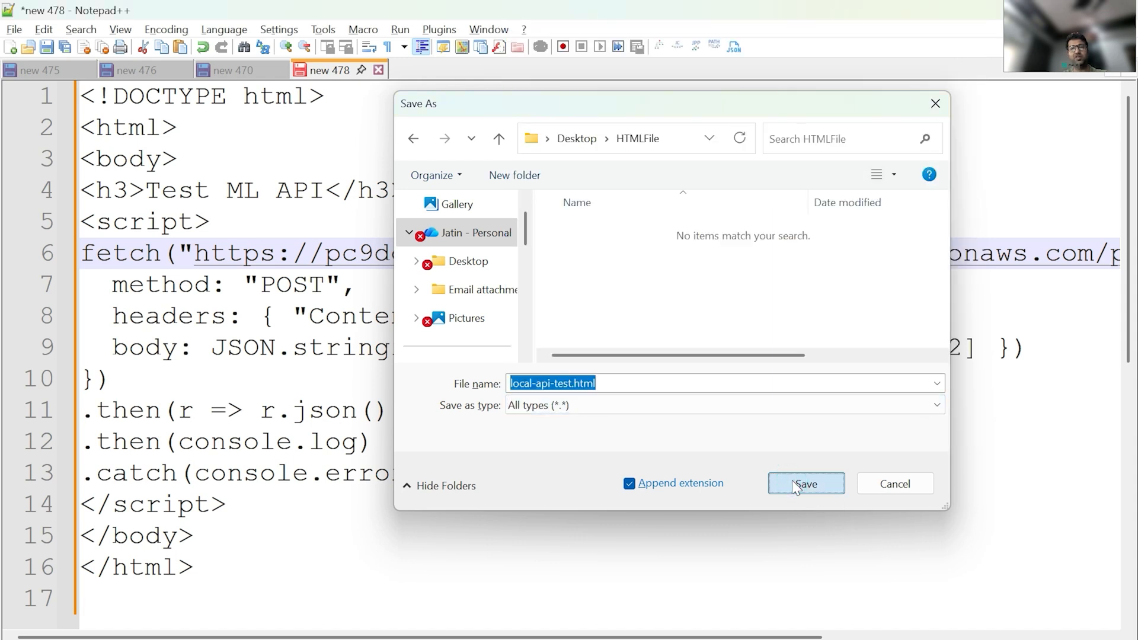
Step: Open the saved local-api-test.html from the HTMLFile folder in the browser
mouse_move(556, 639)
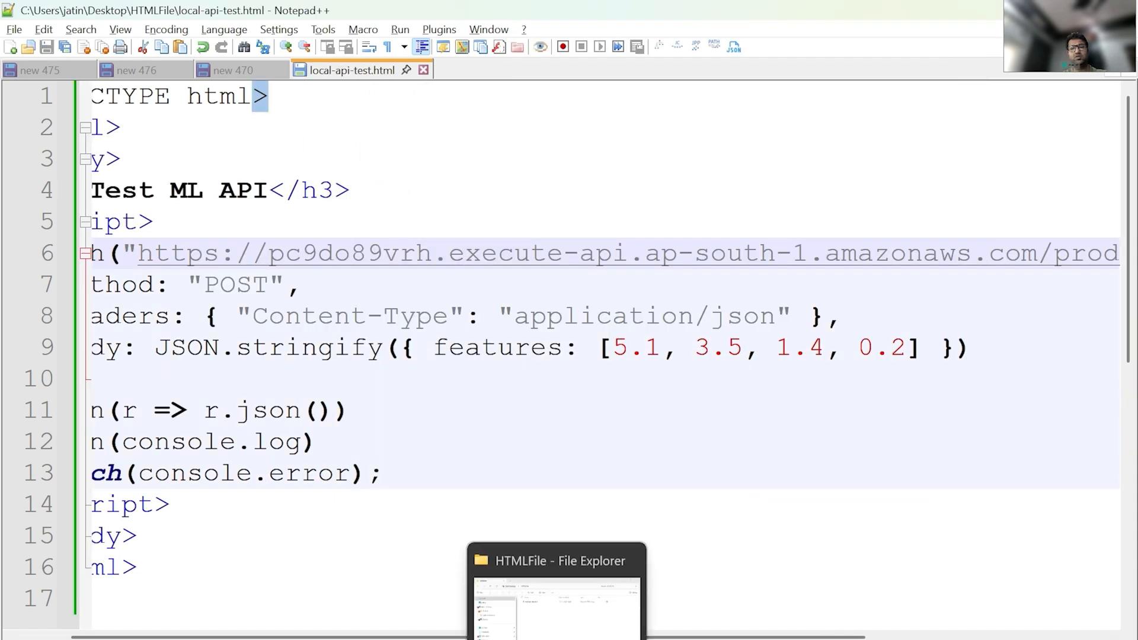
click(556, 610)
click(860, 468)
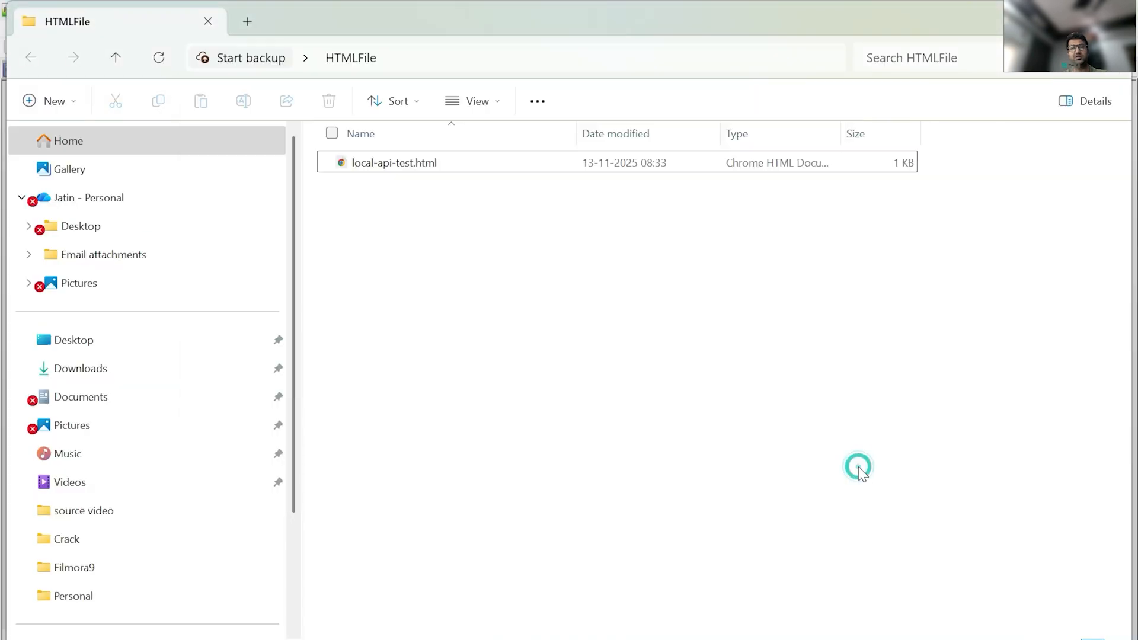
click(430, 173)
double_click(431, 173)
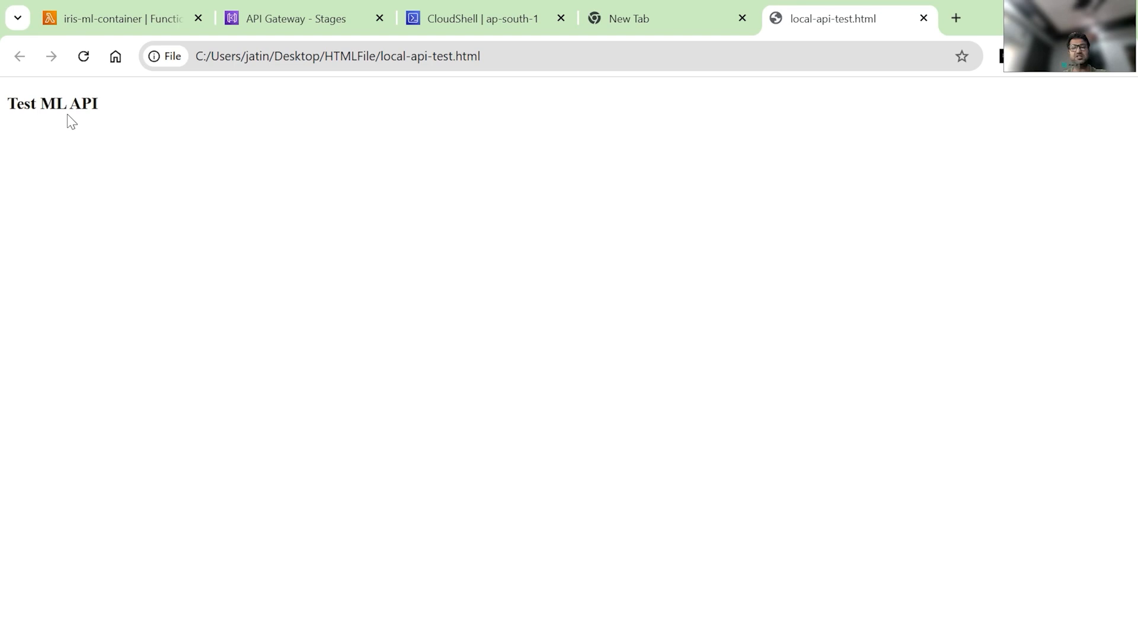
Step: Open the browser's developer console and expand the logged response object from the page's fetch call
key(F12)
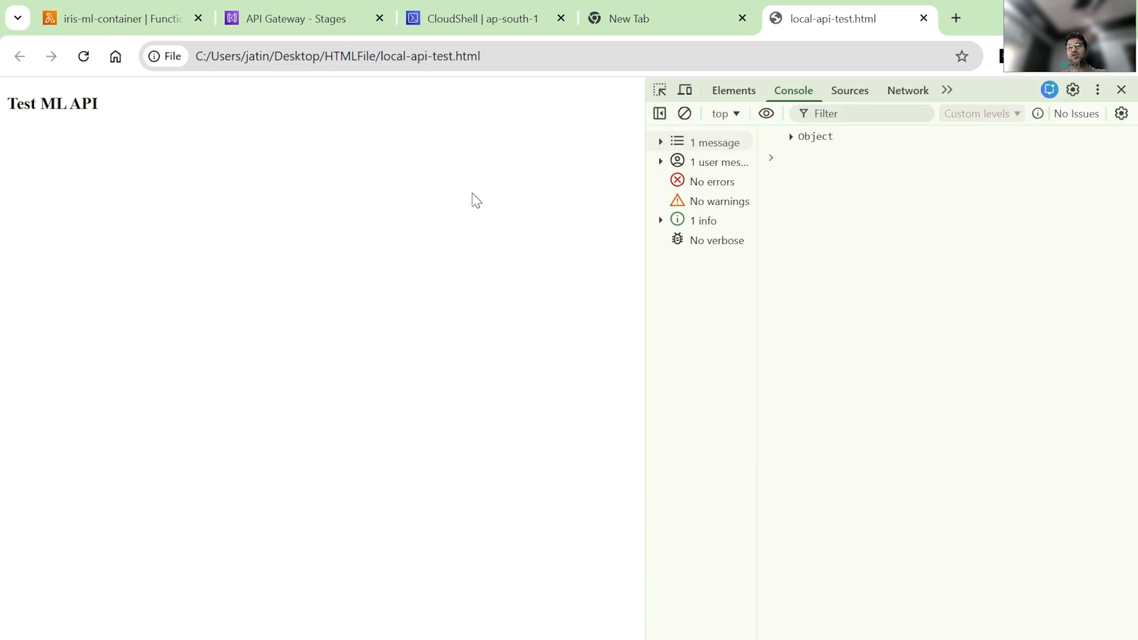
click(791, 137)
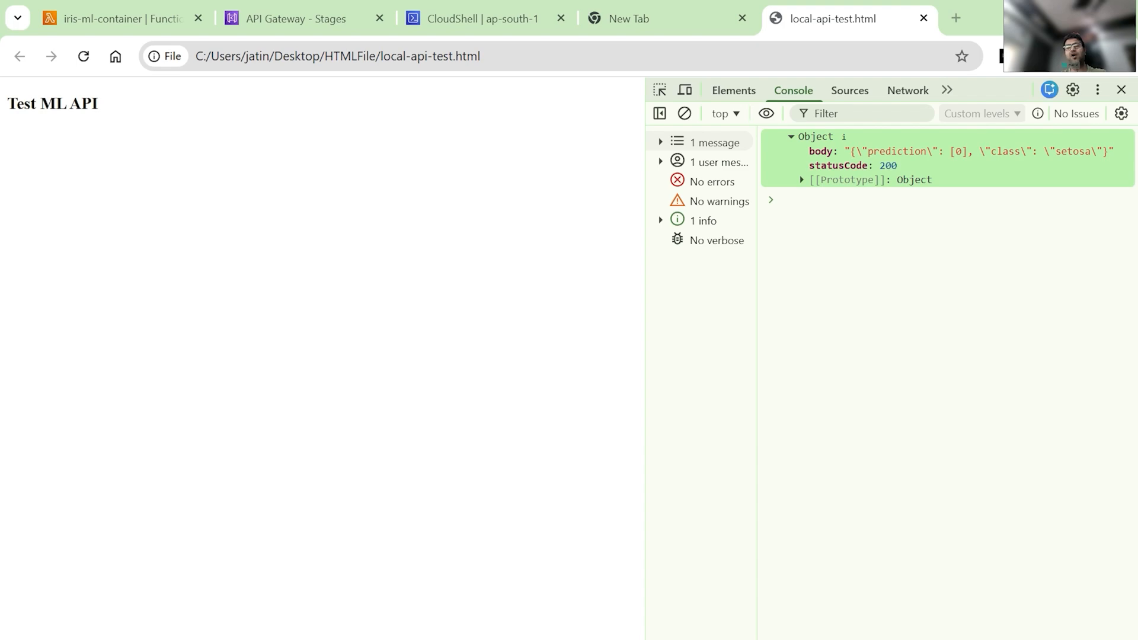
key(alt+Tab)
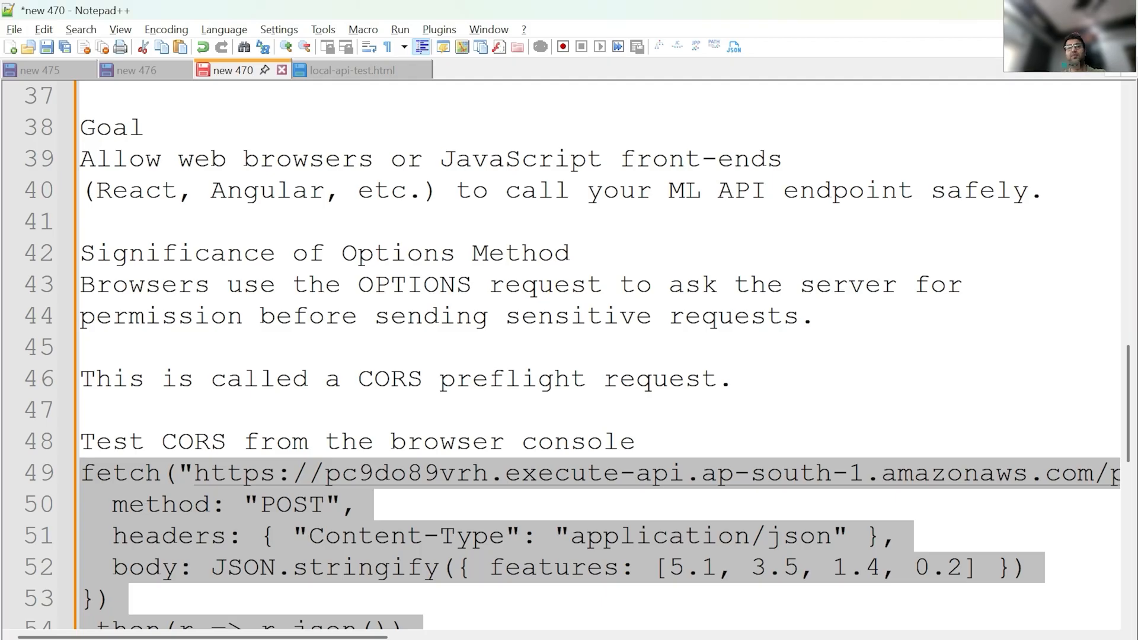